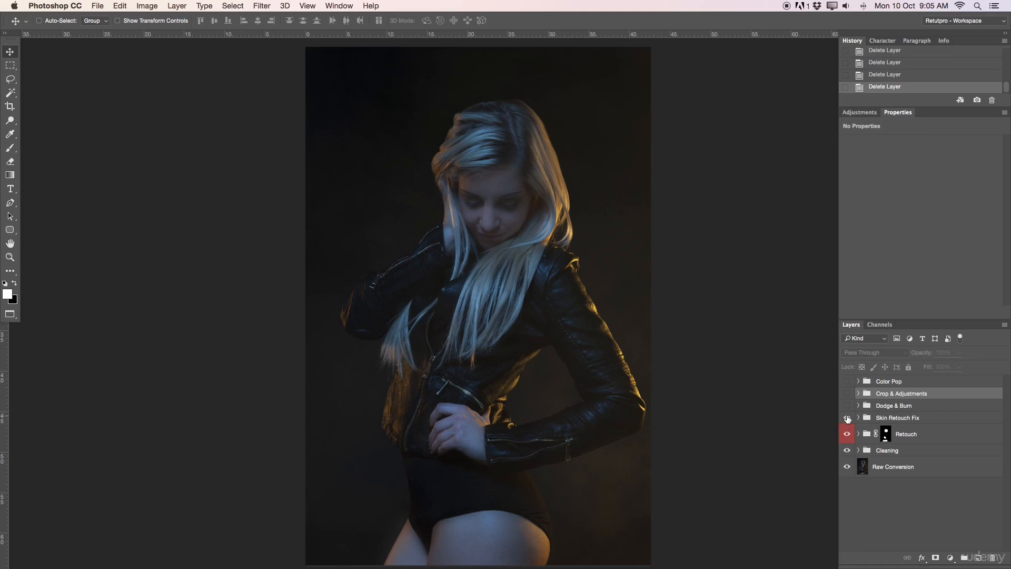
Show the Dodge & Burn and Crop & Adjustments groups, and briefly preview the Color Pop group before hiding it again
click(848, 406)
click(847, 406)
click(848, 406)
click(847, 394)
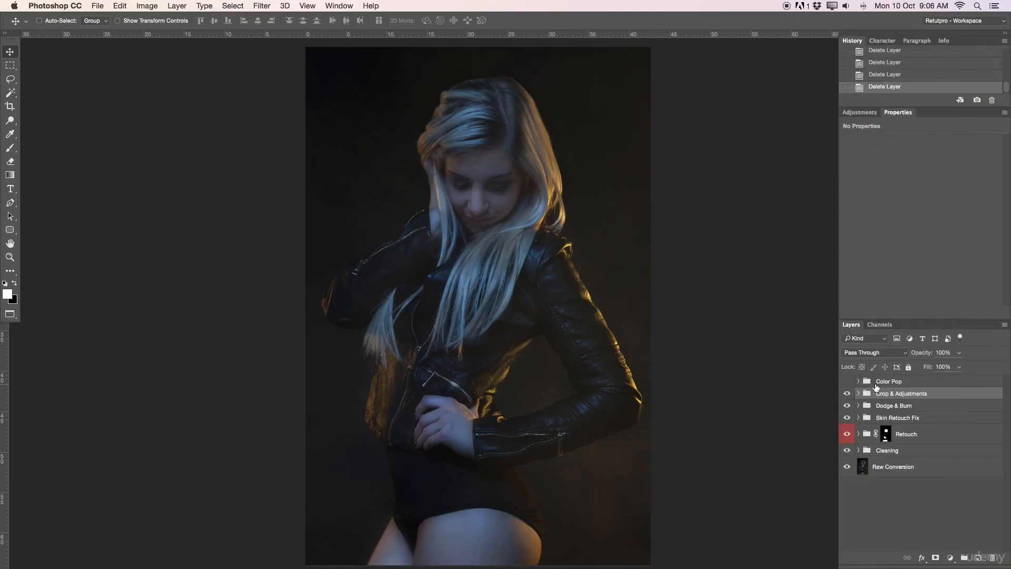
click(849, 381)
click(849, 382)
Add a Curves adjustment above the Crop & Adjustments group, anchoring the upper midtones and slightly lowering the shadows
click(858, 113)
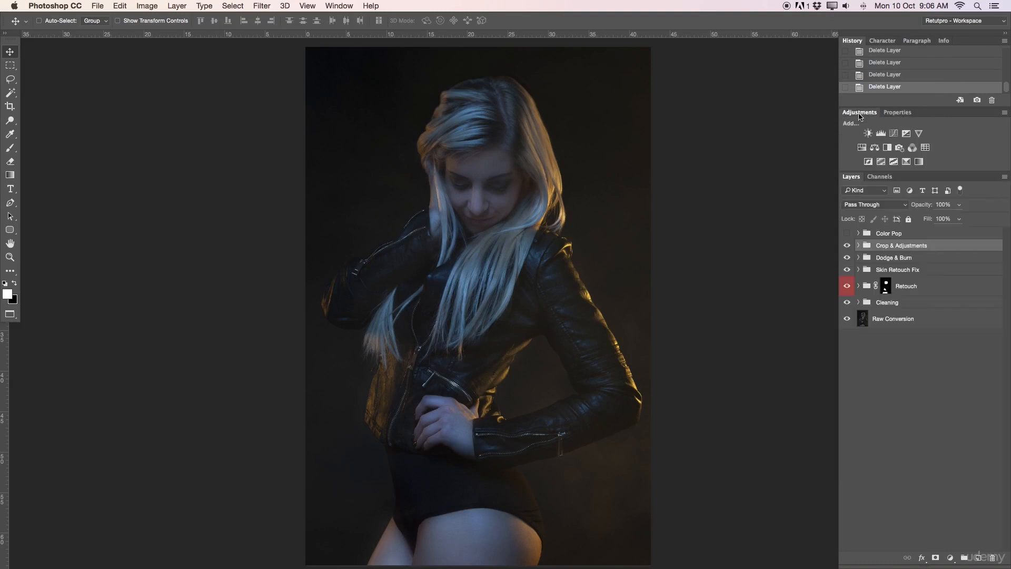
click(894, 134)
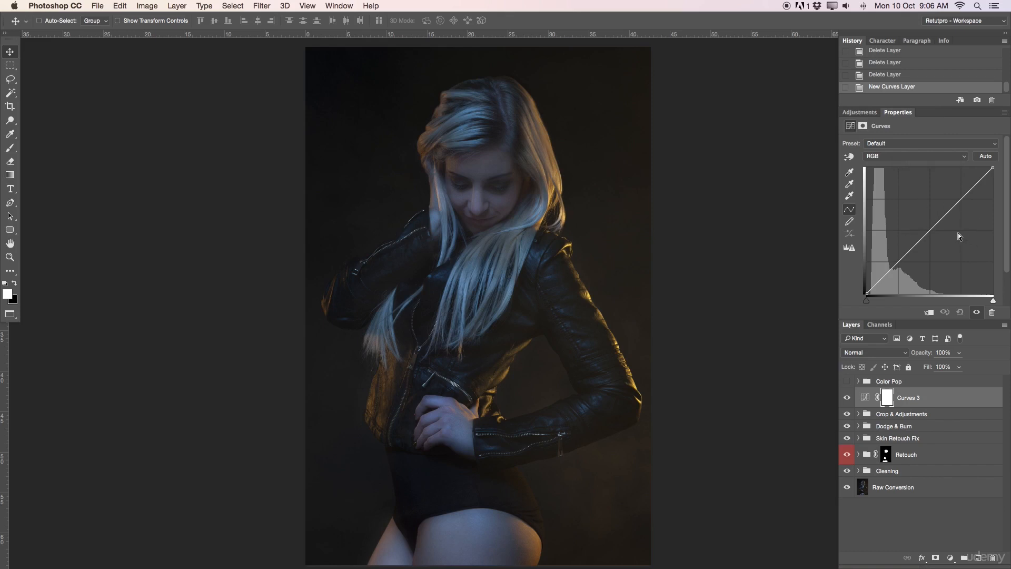
click(935, 225)
drag(886, 274, 888, 276)
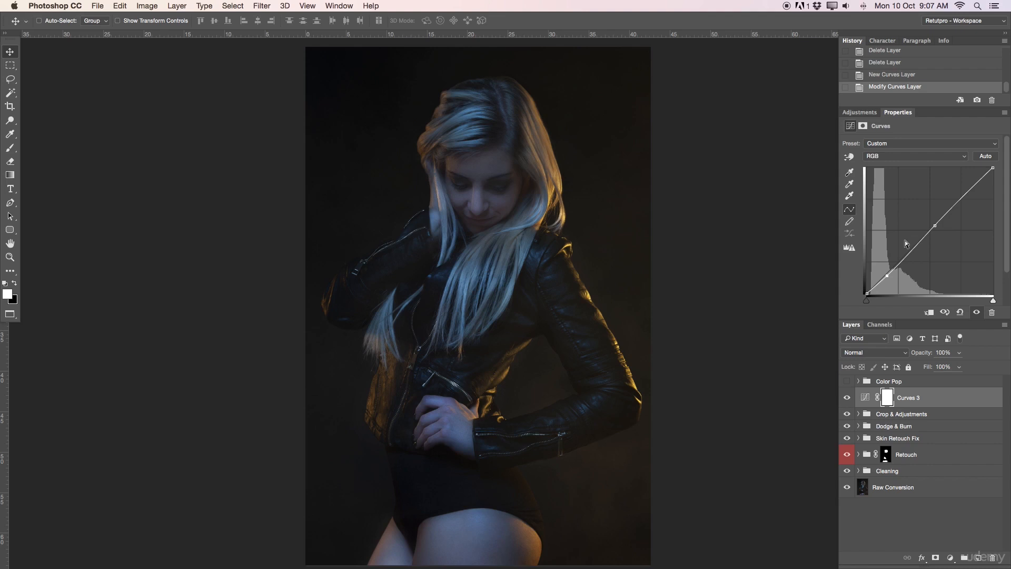
Add a second Curves adjustment layer with a contrast S-curve that raises the highlights and slightly lowers the shadows
click(859, 112)
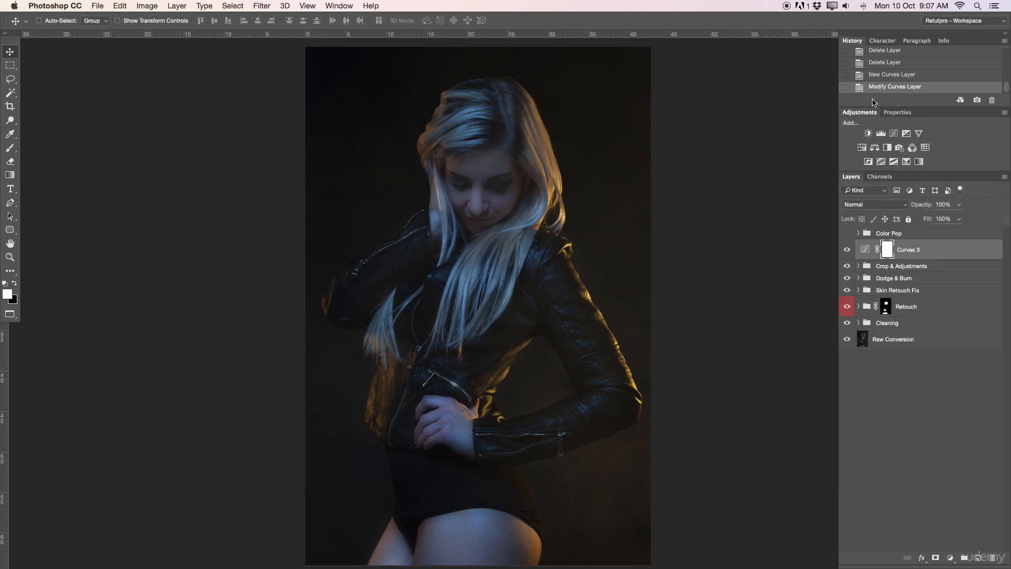
click(894, 133)
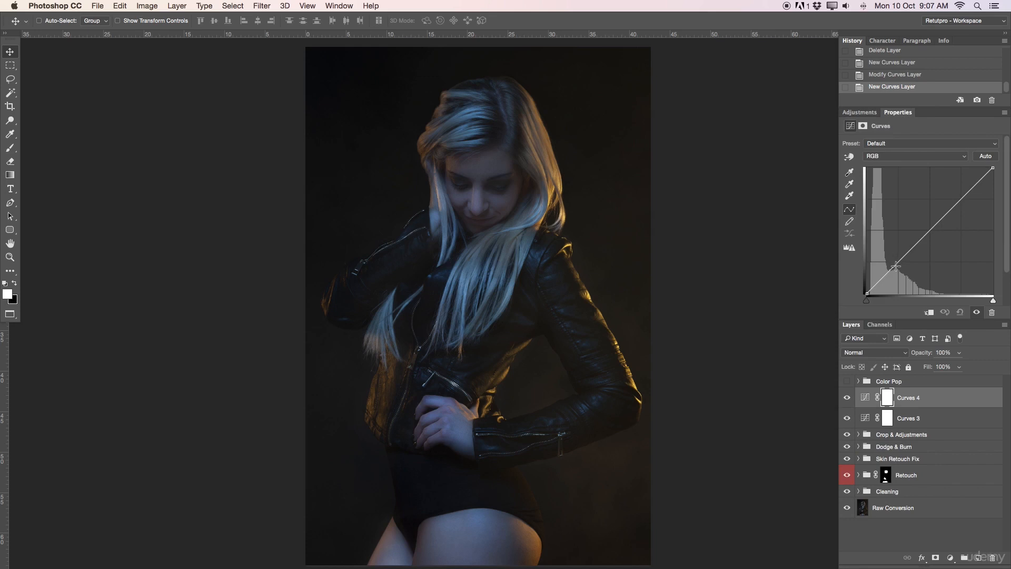
drag(891, 267, 894, 270)
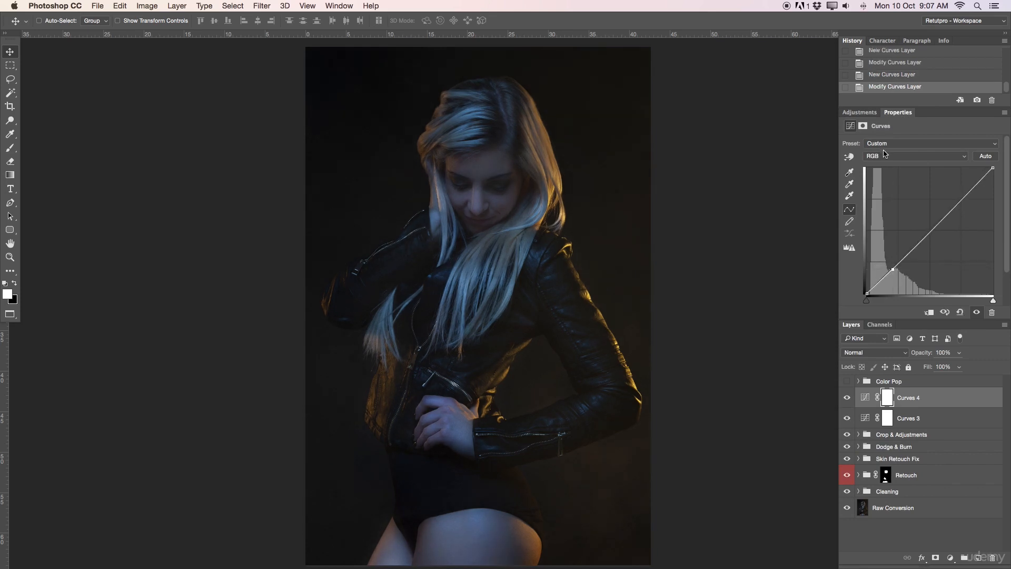
drag(962, 199, 963, 185)
drag(894, 269, 892, 271)
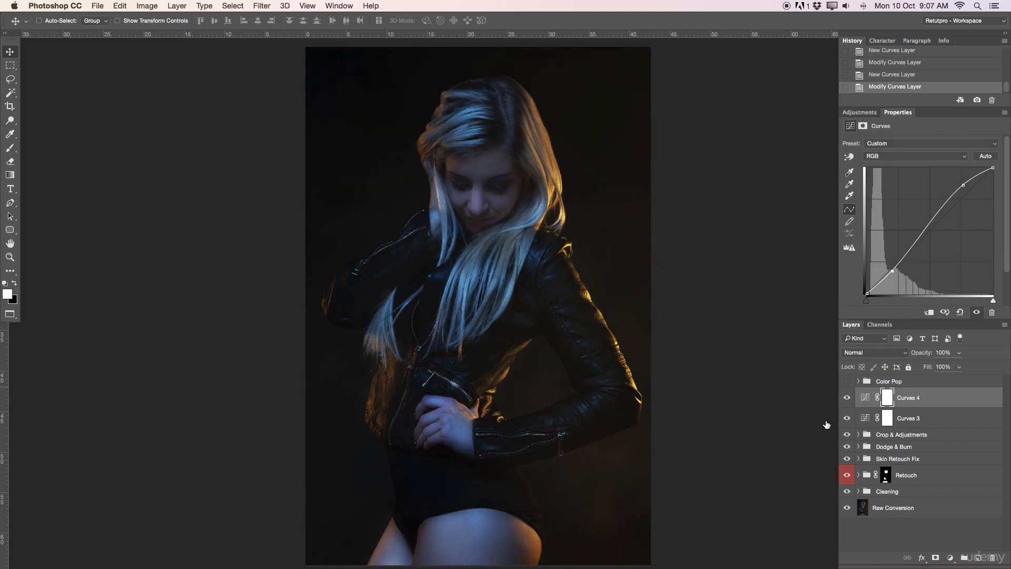
Compare the image with and without the Curves 4 layer and fine-tune its shadow point
click(847, 397)
click(848, 396)
click(849, 397)
click(893, 271)
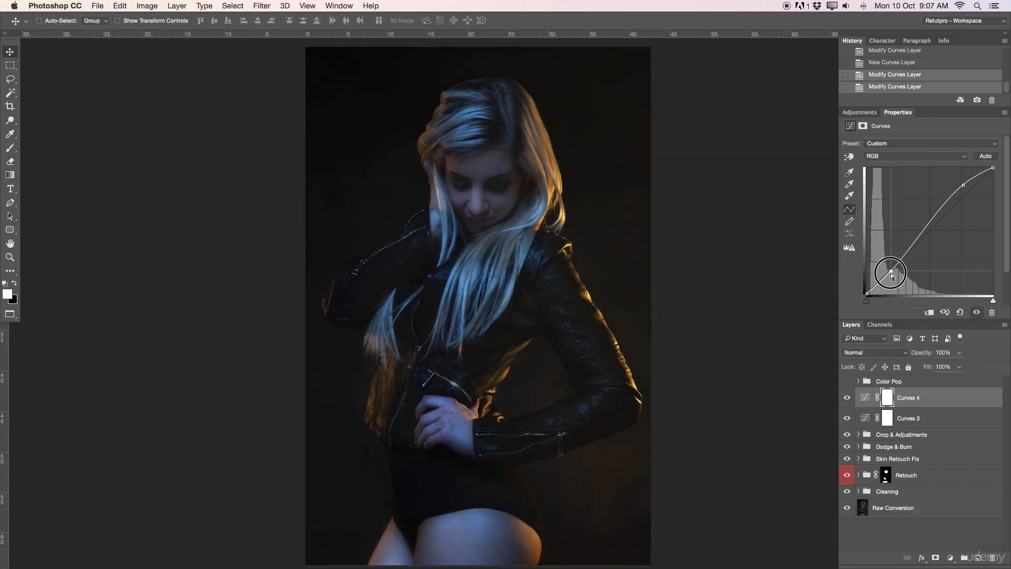
drag(890, 273, 891, 273)
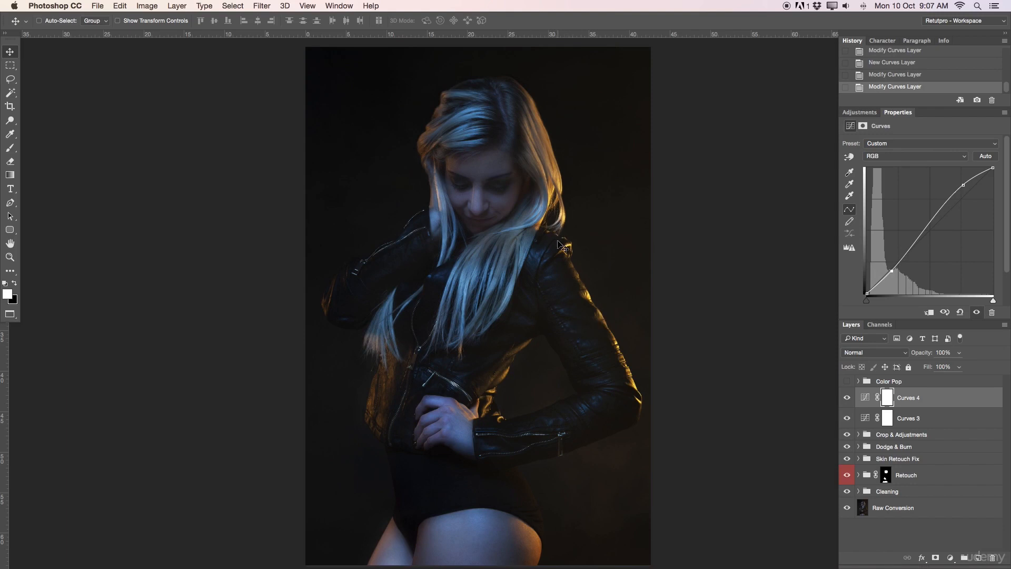
Add a Hue/Saturation layer above Curves 4 with master Hue -19 and Saturation +21, and compare the image with and without it
click(856, 113)
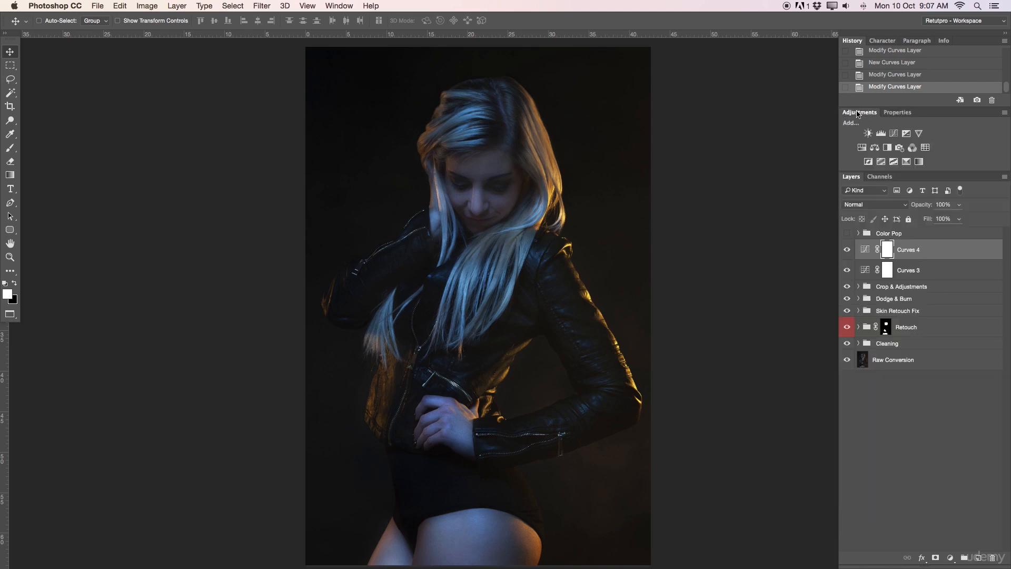
click(861, 148)
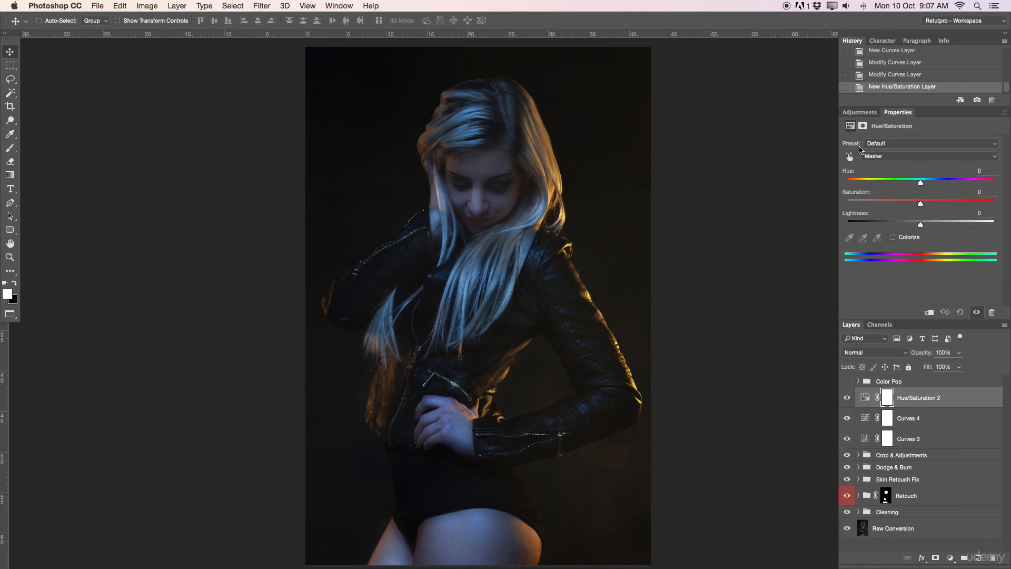
click(902, 157)
click(900, 159)
mouse_move(921, 184)
mouse_down()
mouse_move(868, 194)
mouse_move(907, 186)
mouse_up()
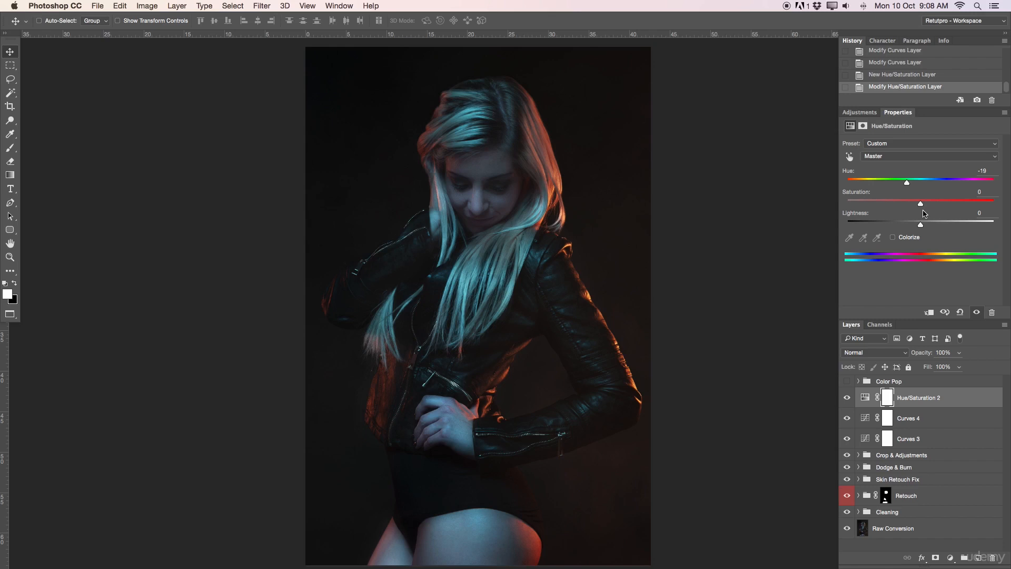
drag(922, 209, 937, 208)
click(847, 398)
click(847, 399)
click(847, 398)
click(848, 399)
Try a Hue of -78 on the Hue/Saturation layer and set it back to -19
drag(906, 184, 879, 183)
click(981, 171)
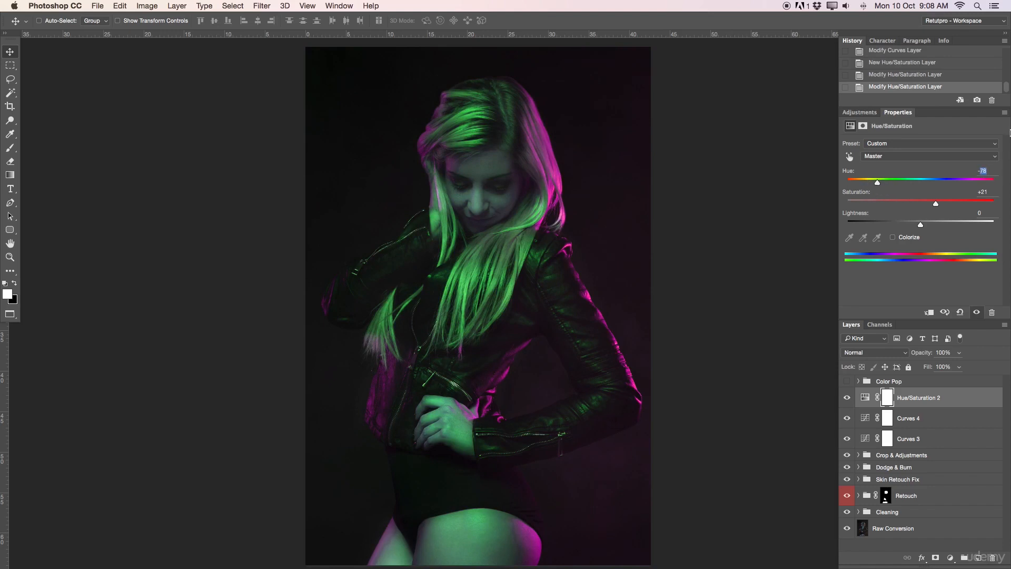
text(-19)
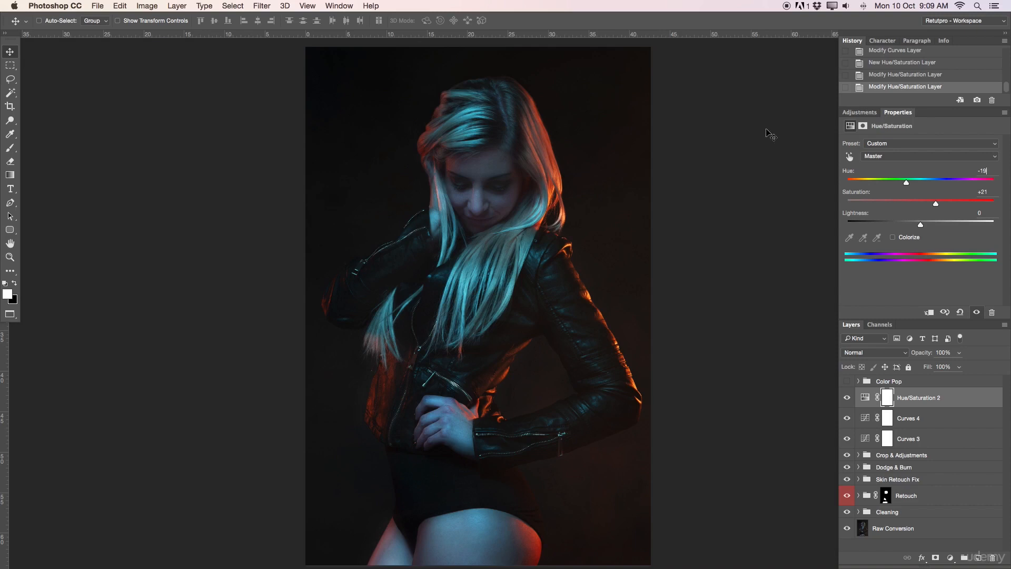
Add a Selective Color layer above Hue/Saturation 2 and set Cyan to -3% for the Blacks
click(856, 112)
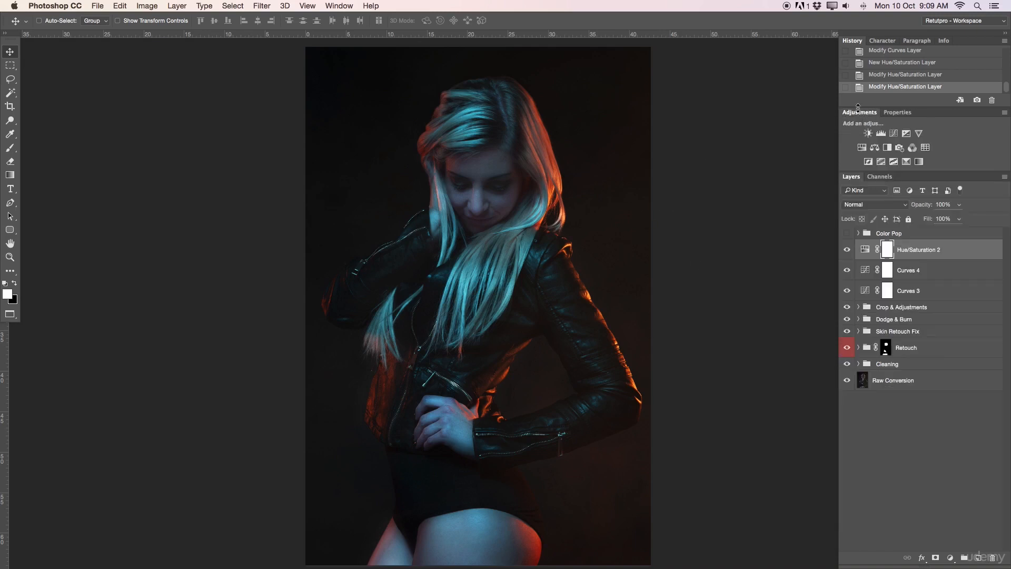
click(906, 162)
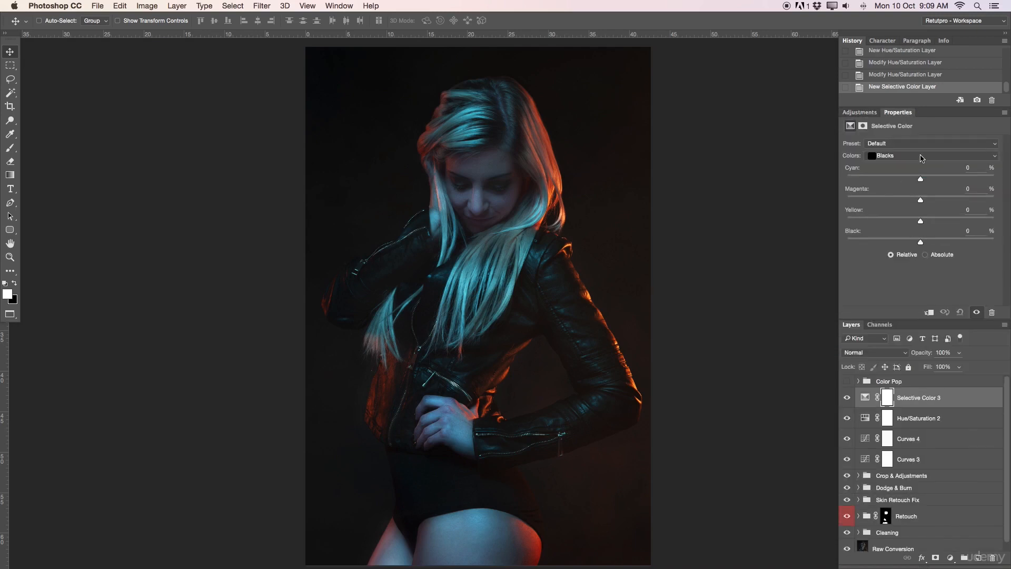
click(901, 156)
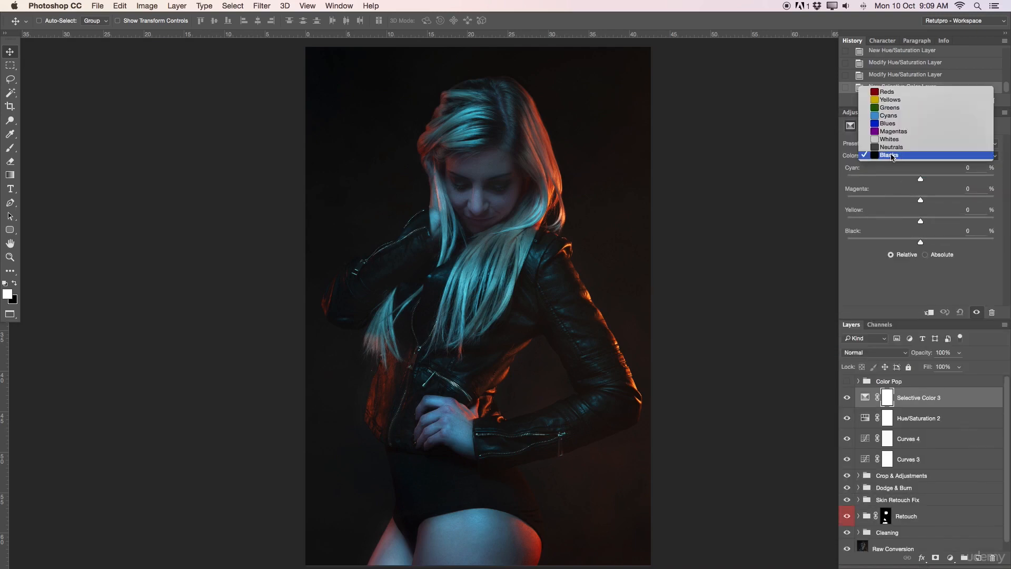
click(889, 92)
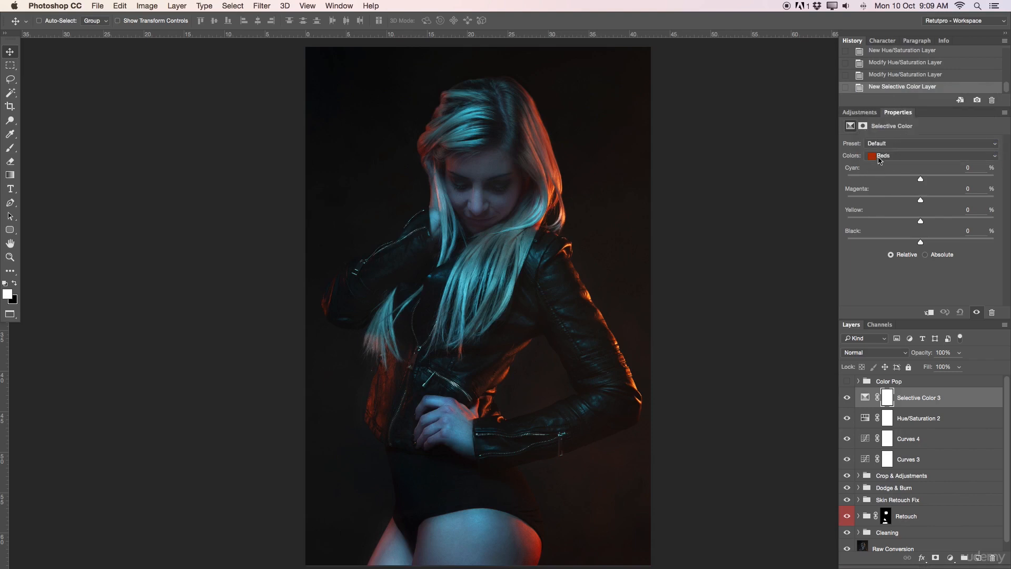
click(879, 157)
click(895, 220)
mouse_move(922, 182)
mouse_down()
mouse_move(904, 187)
mouse_move(948, 189)
mouse_move(917, 195)
mouse_up()
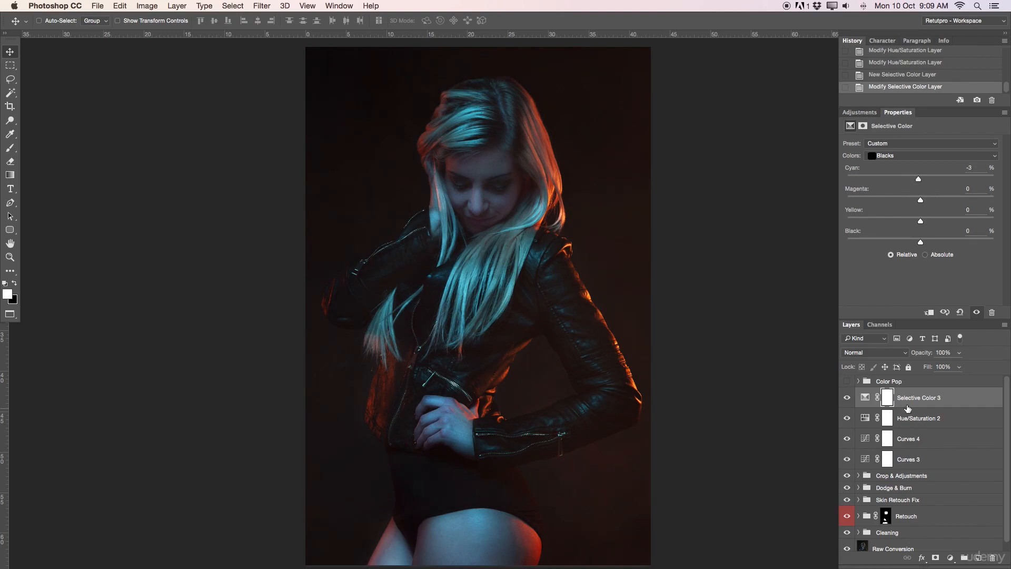
Set the Blacks to Magenta -2%, Yellow -15% and Black +2%, and compare the image with and without the Selective Color layer
drag(920, 201, 919, 205)
drag(918, 205, 919, 206)
drag(920, 223, 910, 227)
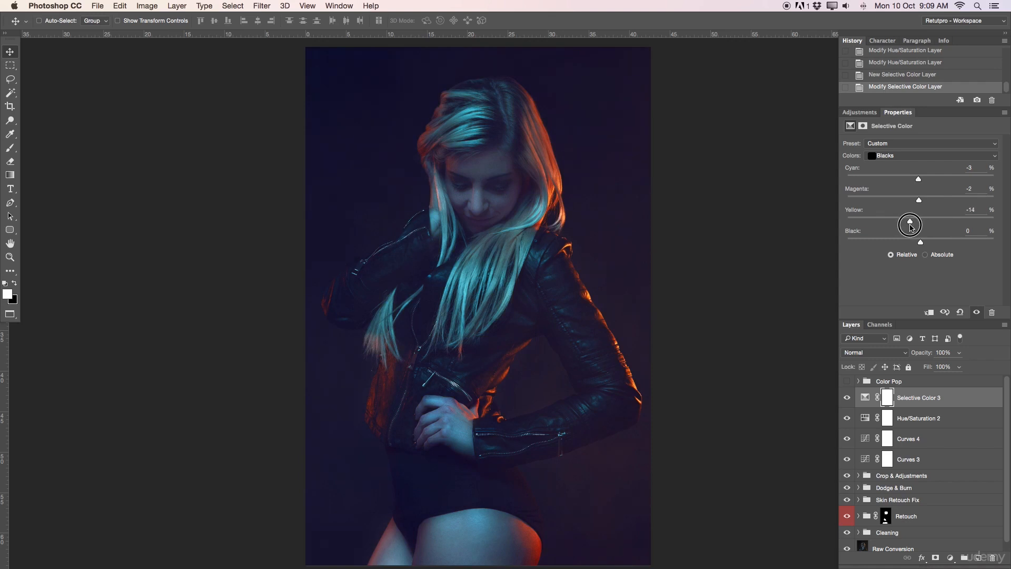
drag(910, 226, 909, 227)
drag(921, 243, 922, 242)
click(847, 398)
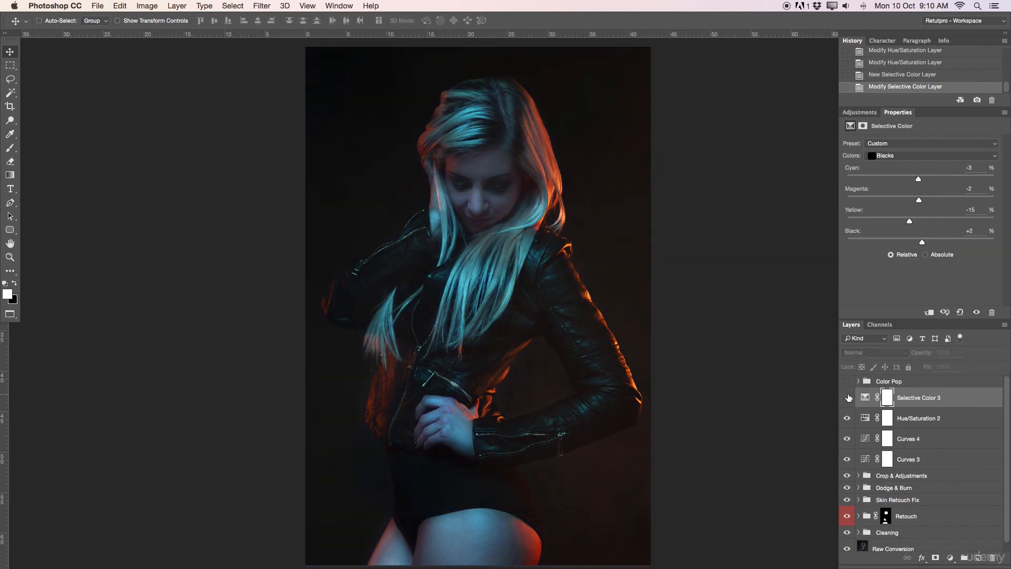
click(849, 398)
click(849, 398)
click(849, 399)
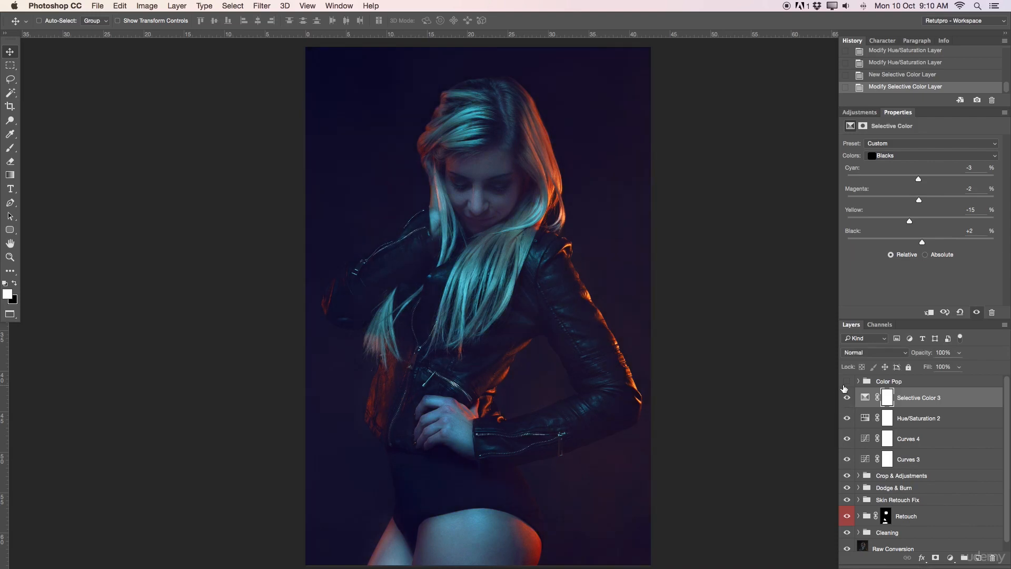
click(850, 112)
click(893, 134)
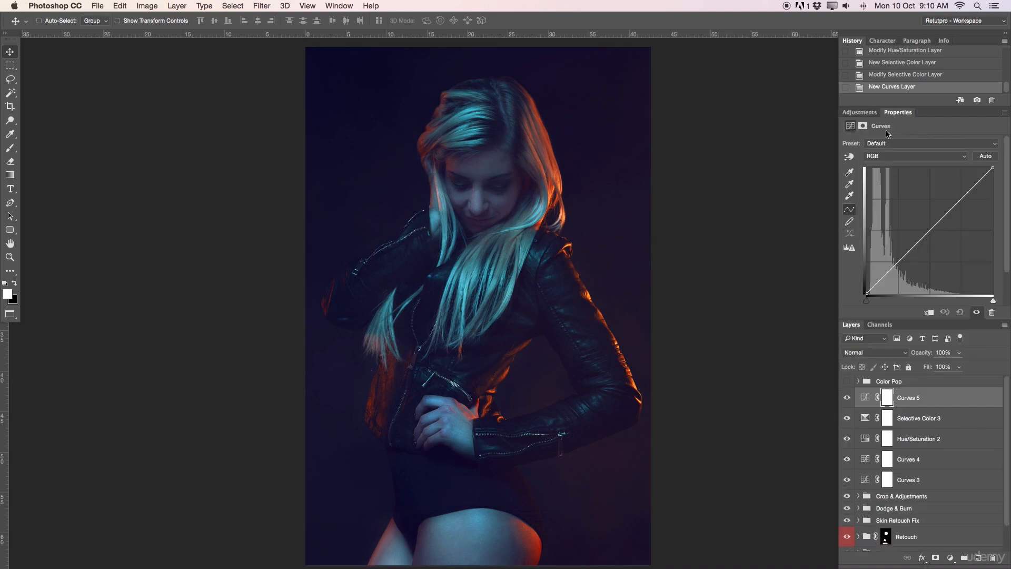
key(BackSpace)
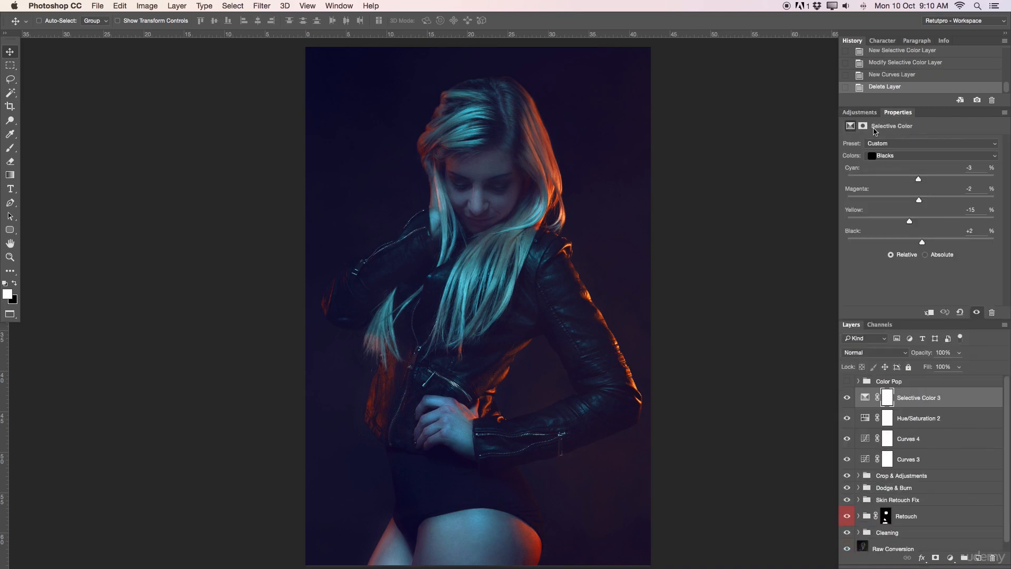
Add a Levels adjustment above Selective Color 3 with the black input at 9 and the white input at 185
click(867, 114)
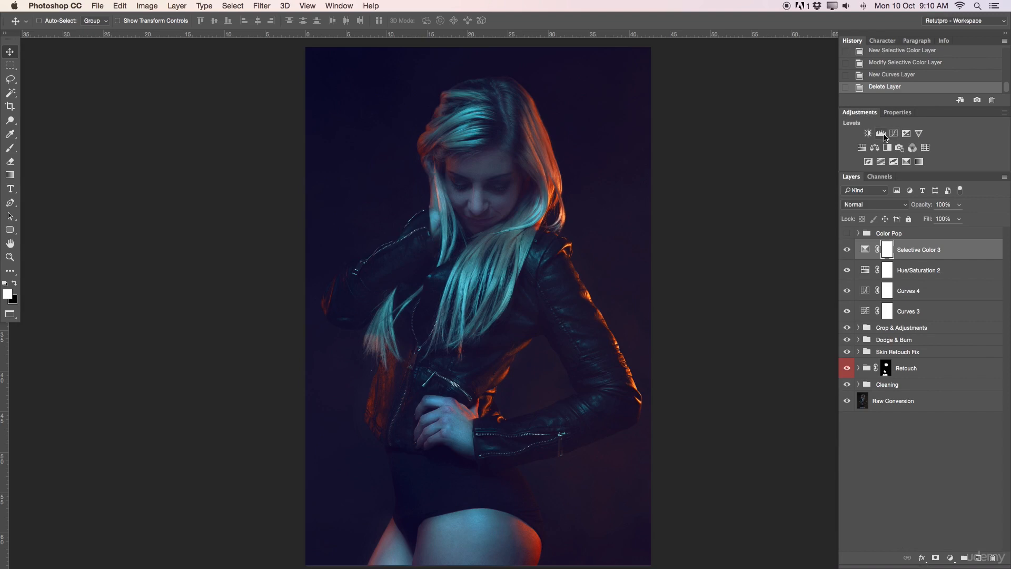
click(881, 134)
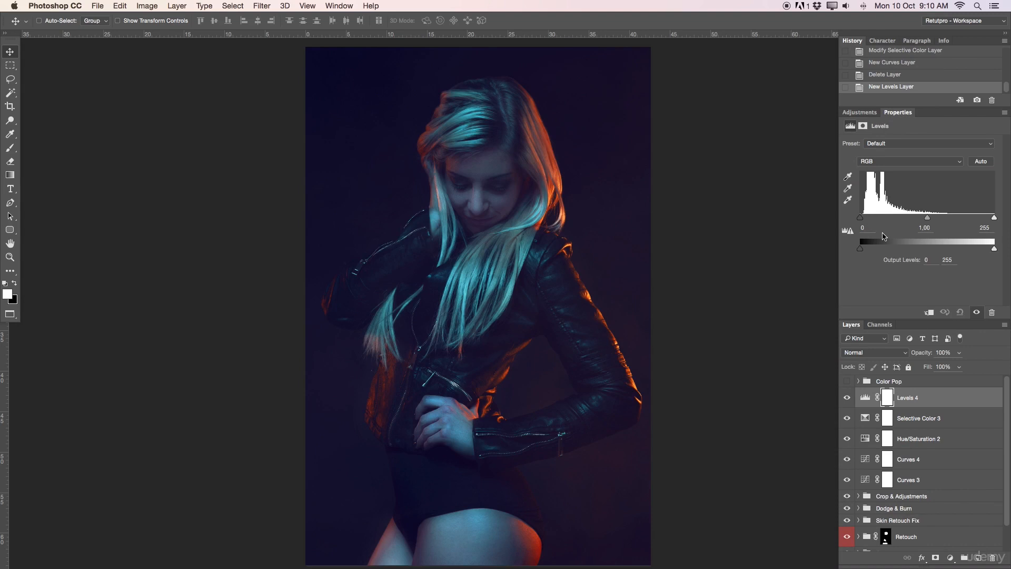
drag(995, 218, 960, 222)
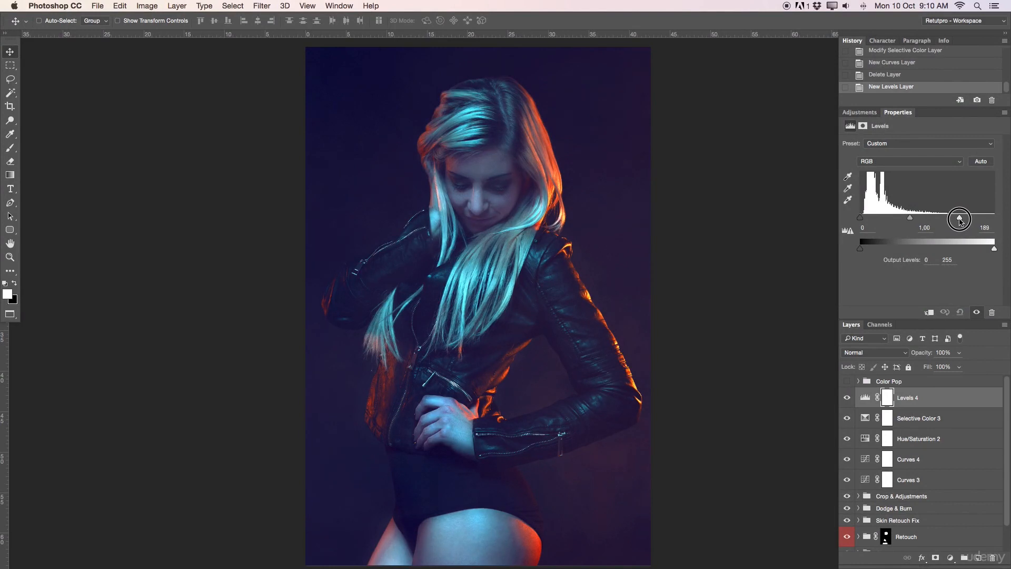
drag(959, 221, 958, 221)
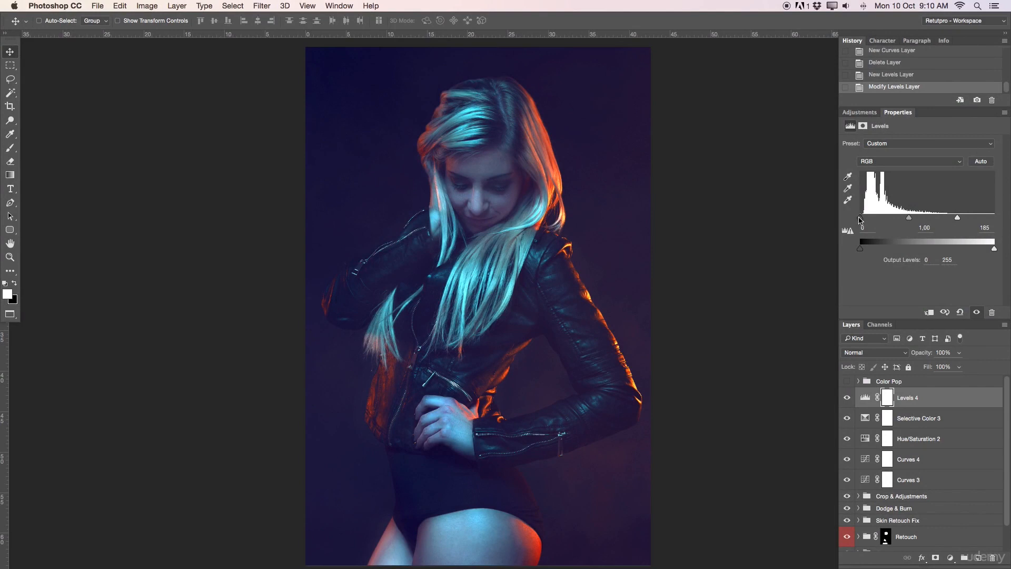
drag(861, 219, 861, 219)
drag(862, 220, 866, 220)
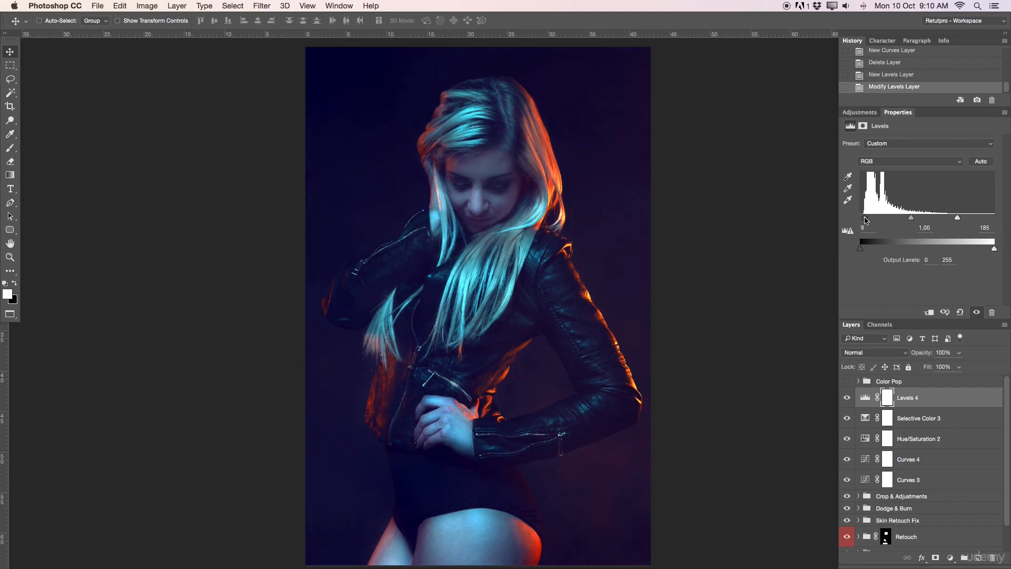
Compare the image with and without the Levels adjustment layer
click(847, 397)
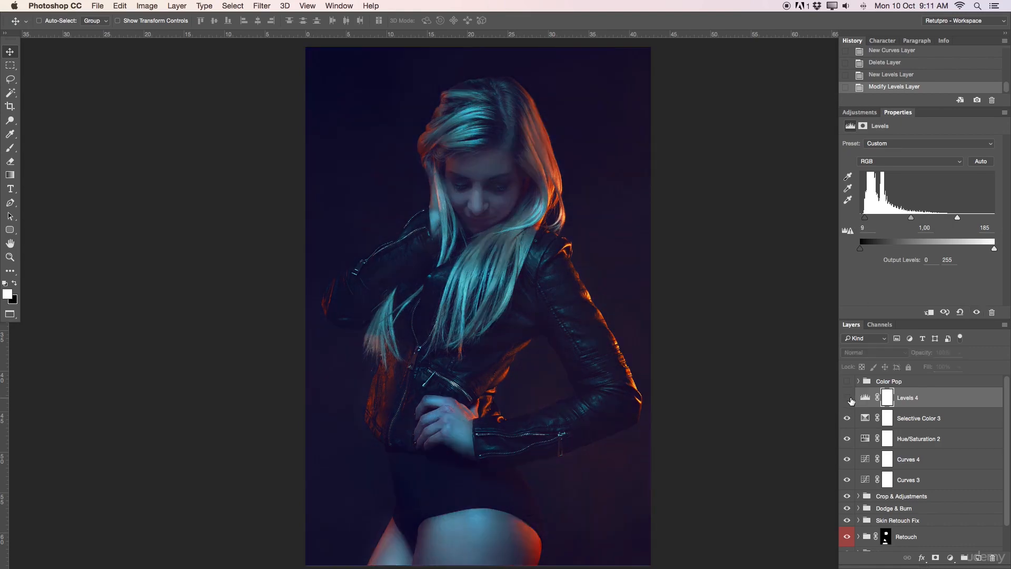
click(847, 398)
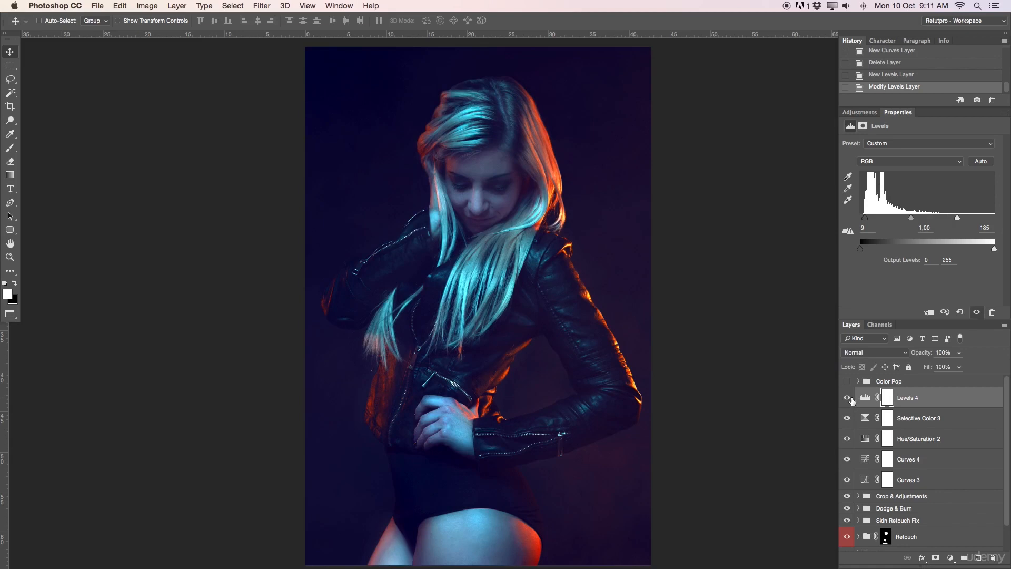
click(847, 397)
click(848, 398)
click(847, 398)
click(847, 397)
click(847, 398)
click(847, 397)
click(848, 398)
click(848, 397)
Add a Selective Color layer above Levels 4 and set Cyan to -30% for the Reds
click(859, 116)
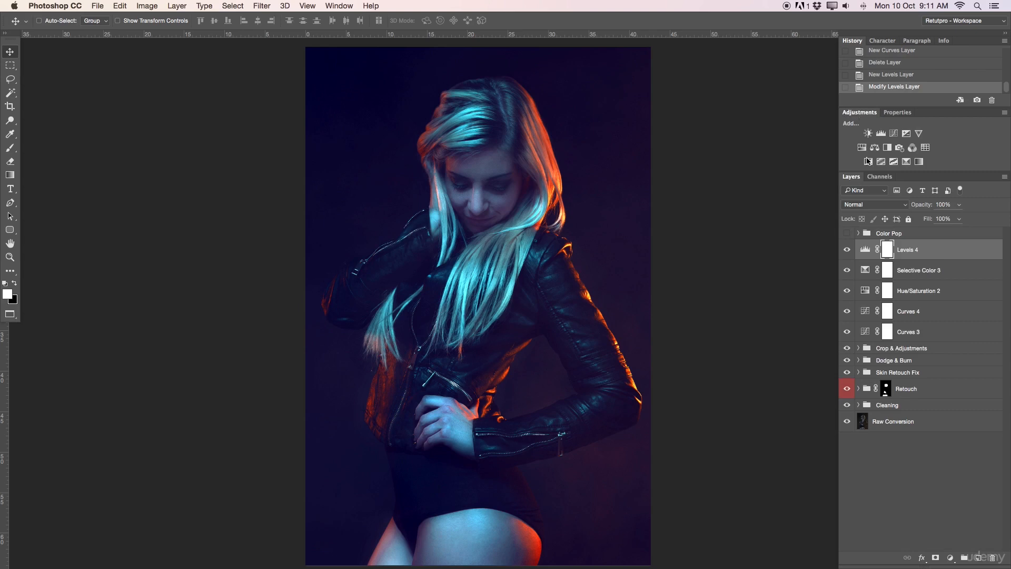
click(906, 162)
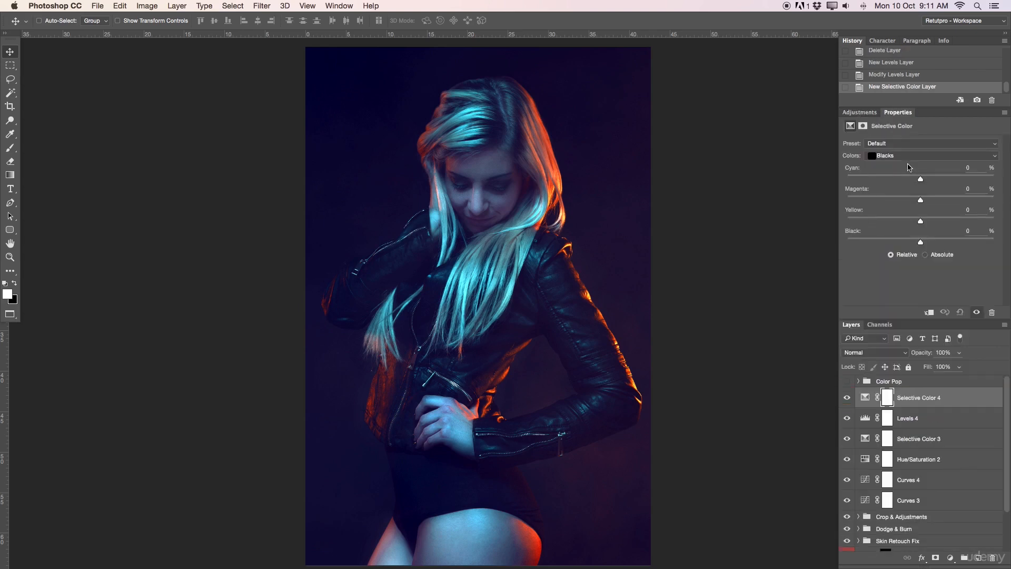
click(909, 157)
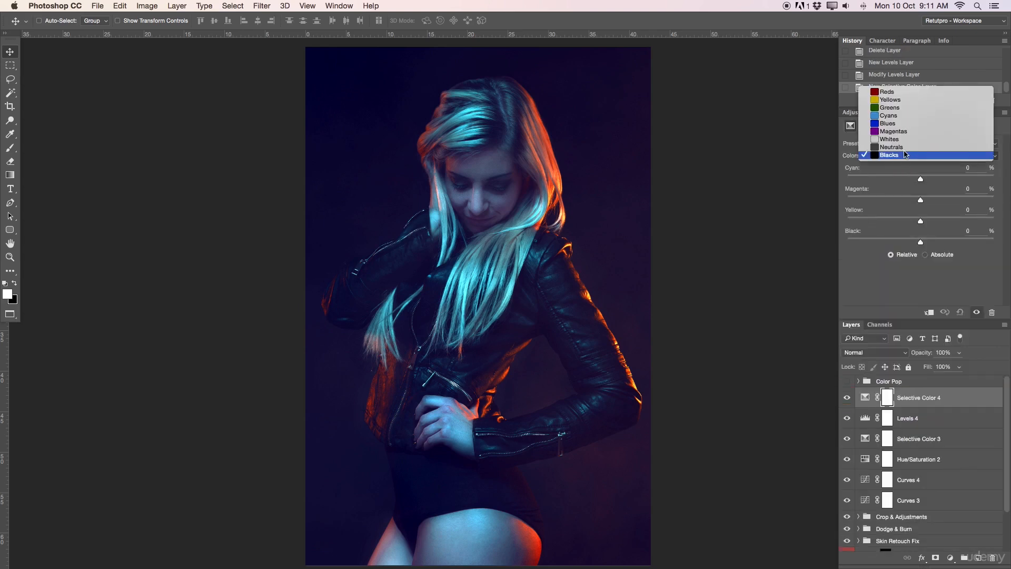
click(892, 97)
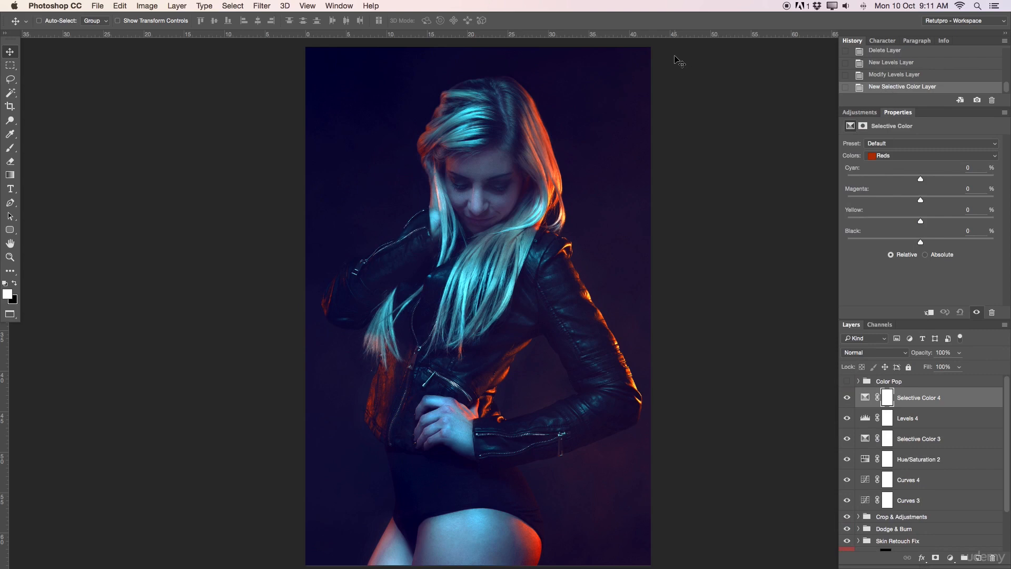
drag(925, 180, 900, 186)
Compare the image with and without the Reds adjustment of Selective Color 4
click(847, 399)
click(847, 399)
click(847, 398)
click(847, 398)
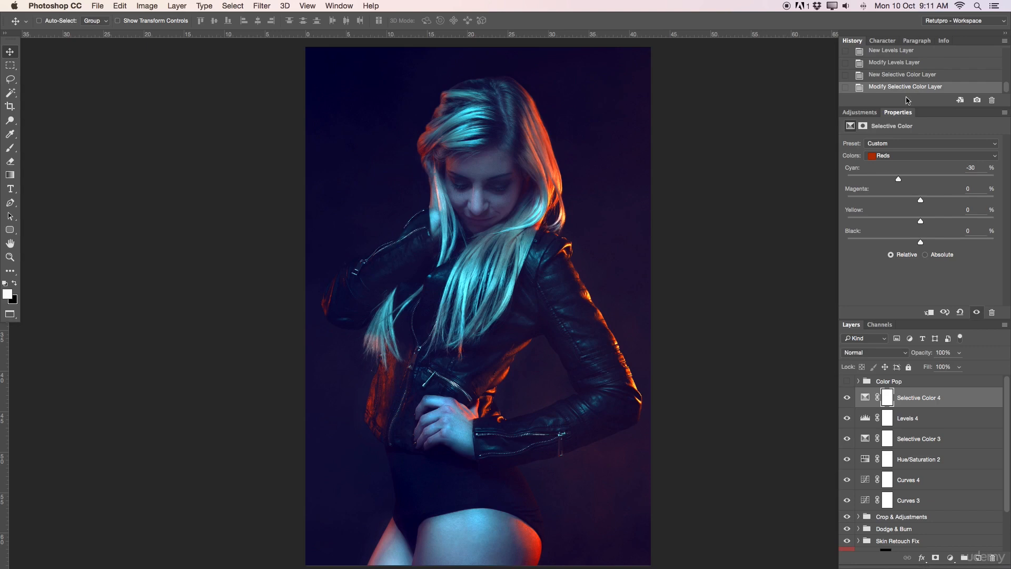
Set Cyan to -6% for the Neutrals and compare the image with and without the Selective Color layer
click(895, 157)
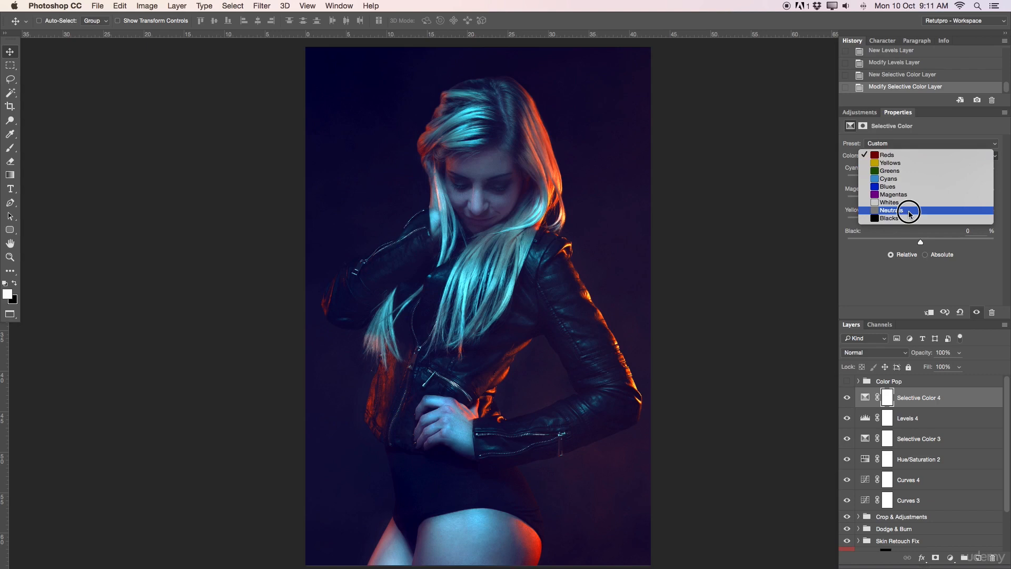
click(909, 210)
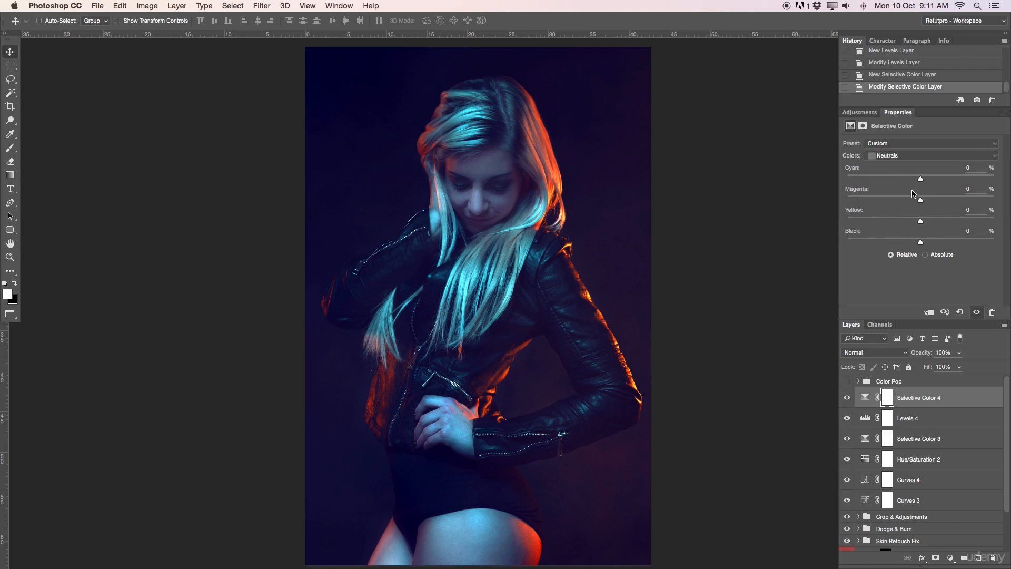
drag(921, 181, 915, 182)
click(847, 398)
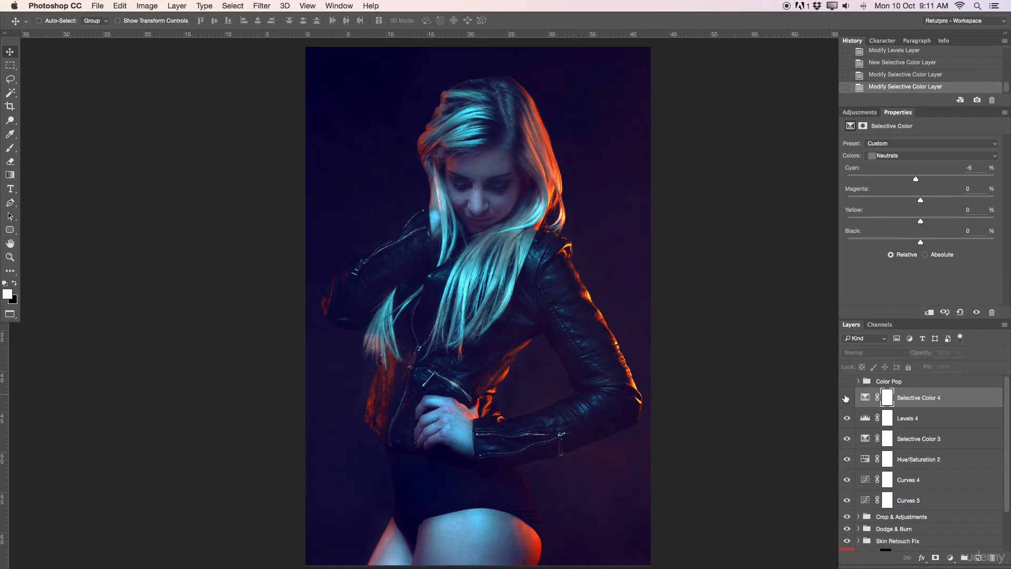
click(847, 401)
click(848, 401)
click(847, 399)
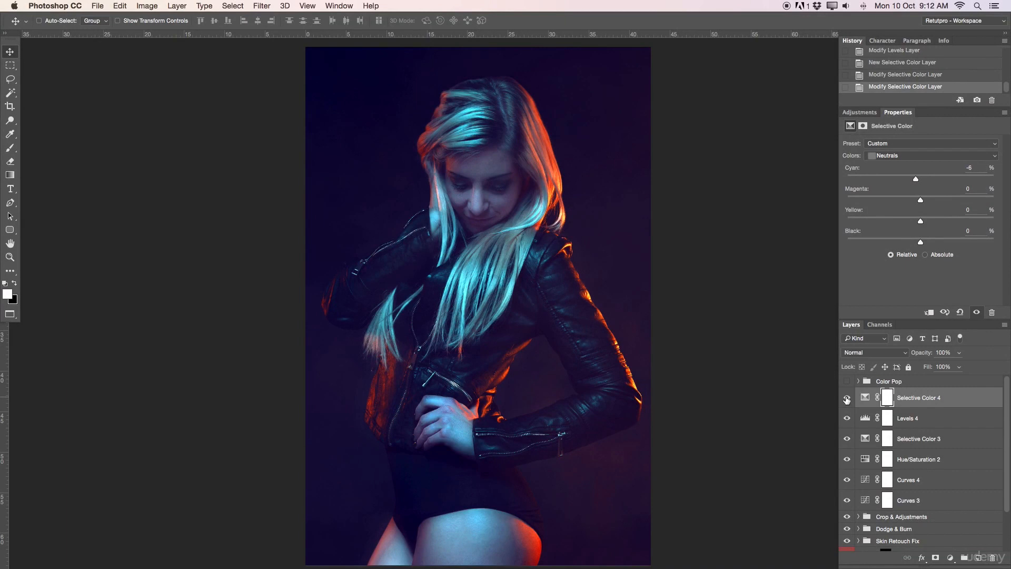
Set the Neutrals to Magenta -1%, Yellow +2% and Black -5%, and compare the image with and without Selective Color 4
drag(923, 201, 920, 202)
drag(922, 223, 926, 222)
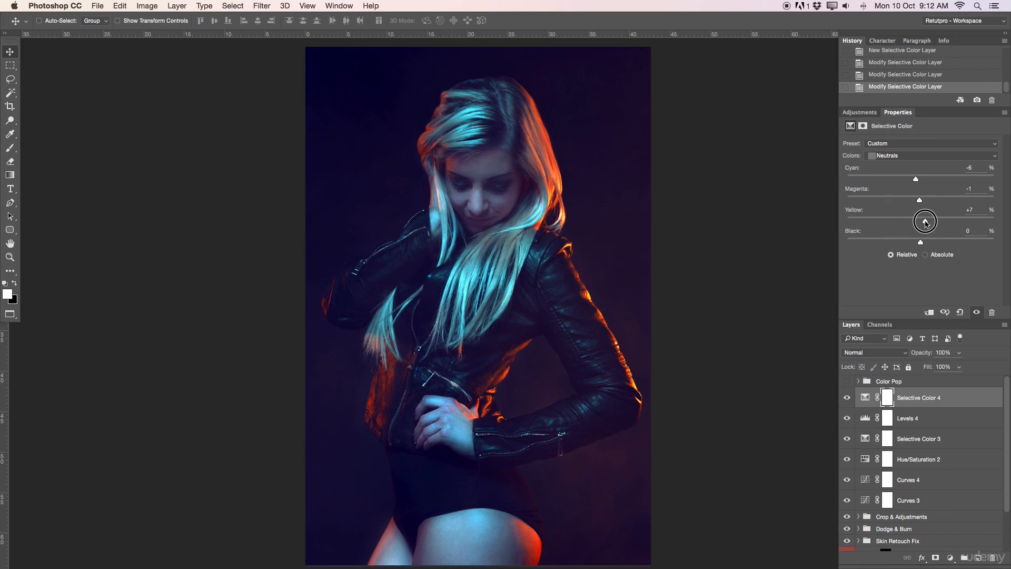
drag(925, 222, 917, 247)
click(846, 399)
click(846, 399)
click(846, 400)
click(847, 398)
Set the Blacks of Selective Color 4 to Cyan -10%, Magenta -1%, Yellow 0% and Black -3%
click(888, 155)
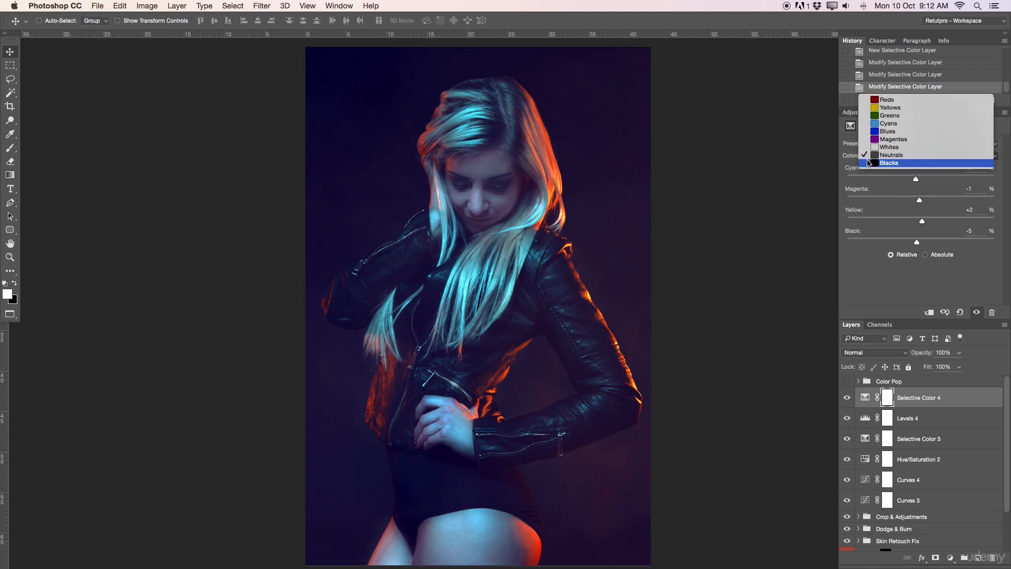
click(889, 163)
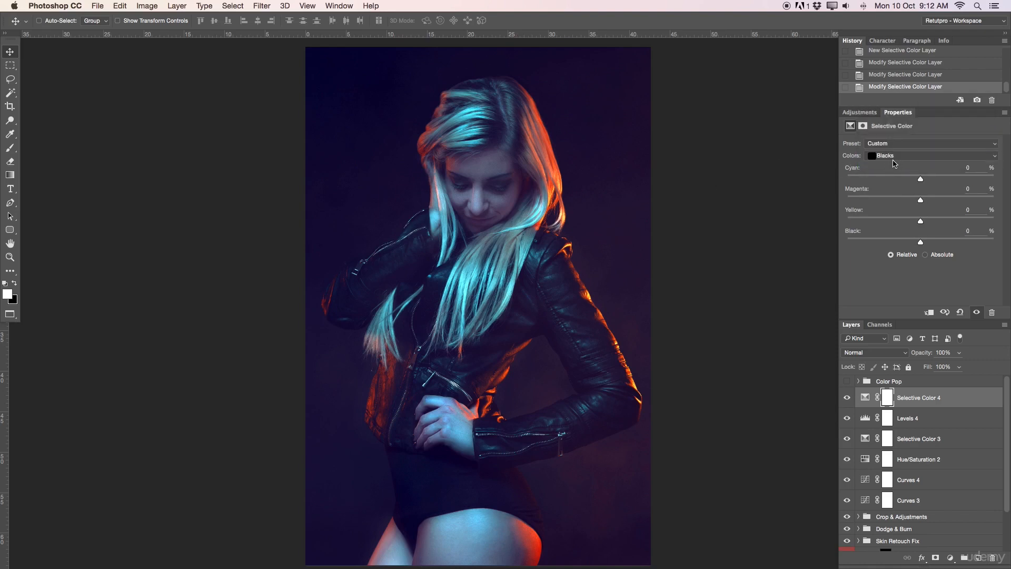
drag(921, 182, 921, 221)
click(960, 210)
text(0)
drag(920, 242, 918, 243)
Compare the image with and without the complete Selective Color 4 adjustment
click(848, 396)
click(848, 397)
click(847, 398)
click(848, 398)
click(848, 397)
click(848, 397)
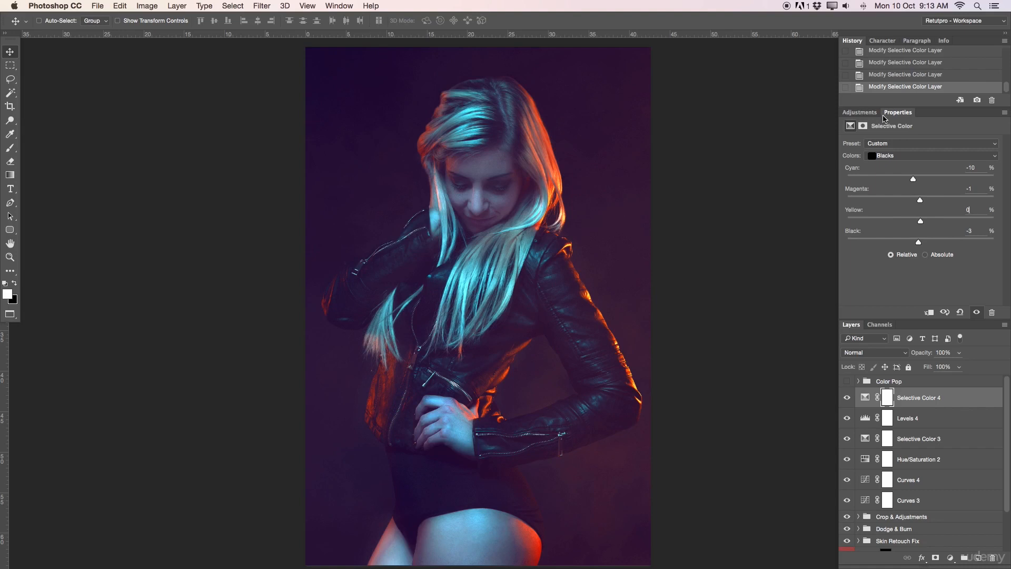
Add a Levels adjustment above Selective Color 4 with black input 10 and white input 226, and compare the image with and without it
click(859, 112)
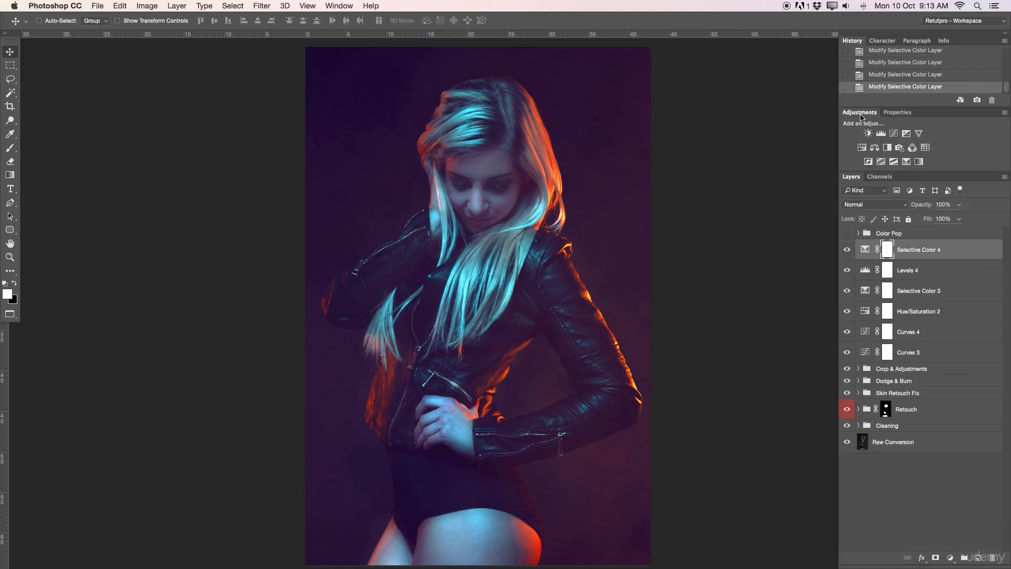
click(880, 134)
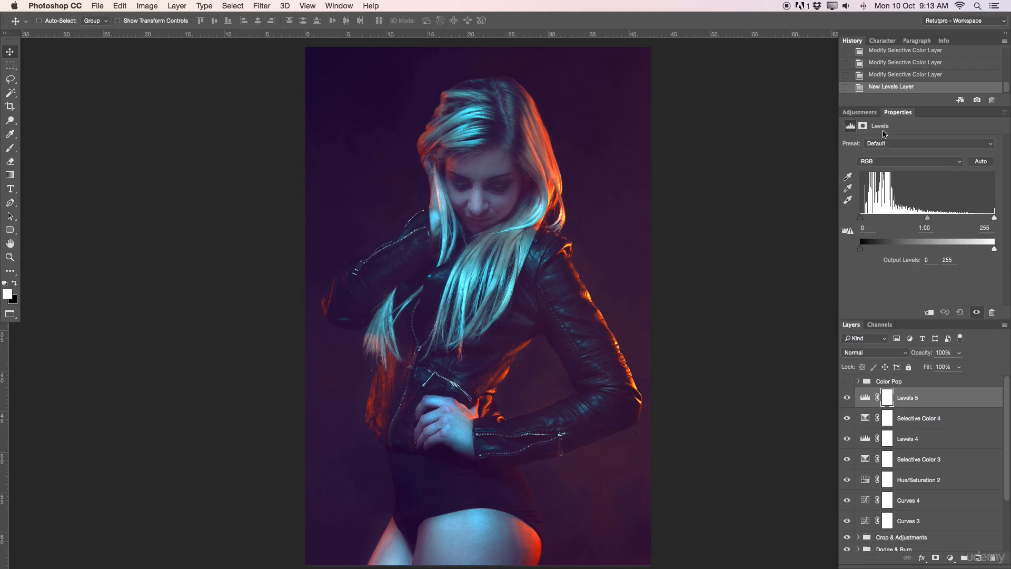
drag(995, 217, 978, 218)
drag(860, 218, 865, 218)
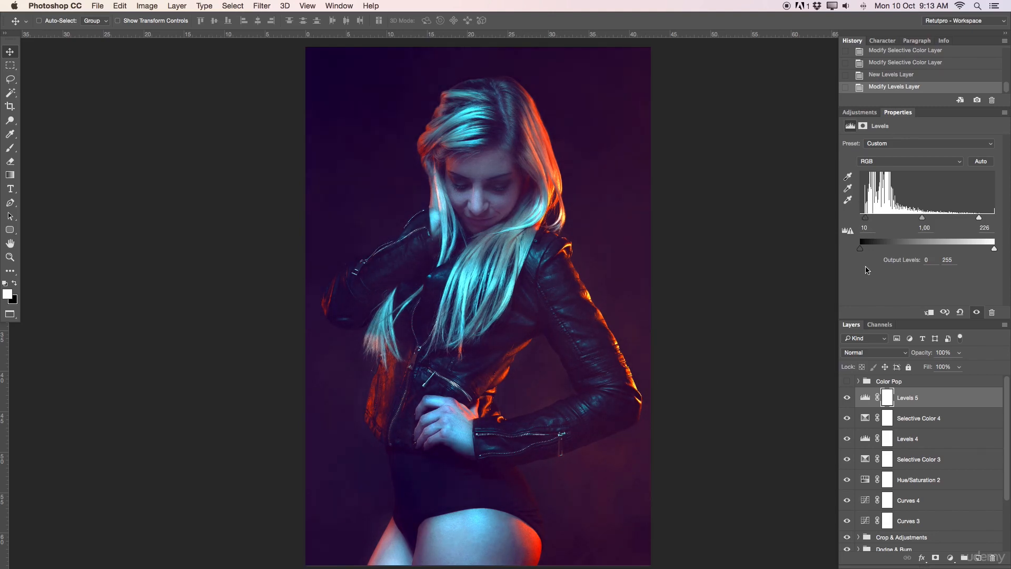
click(846, 399)
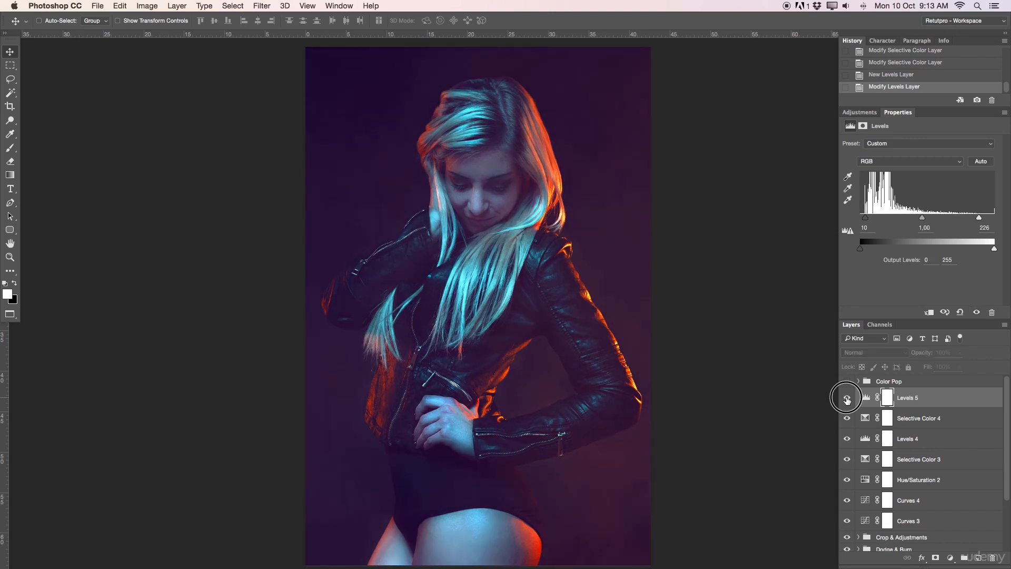
click(847, 398)
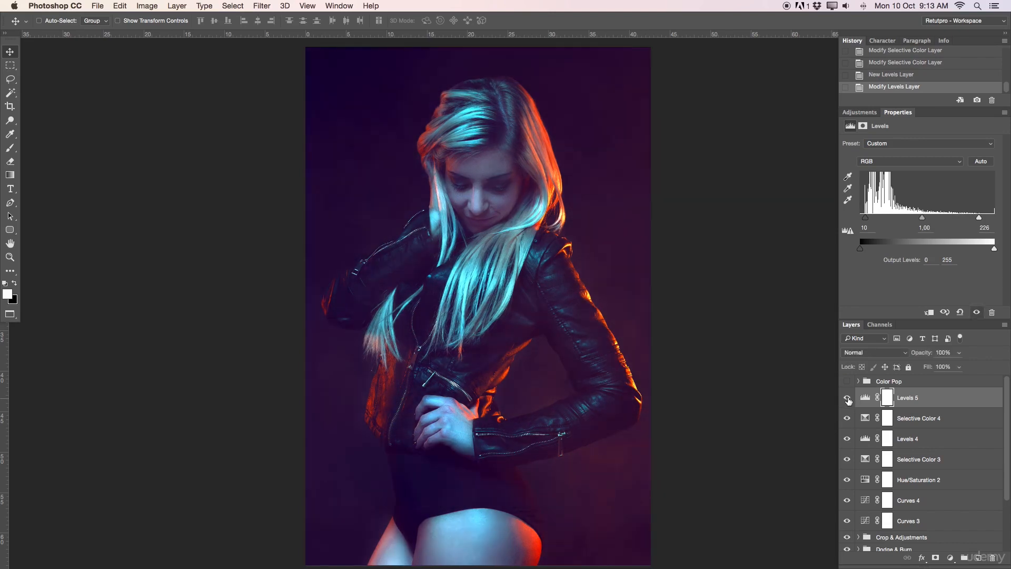
Group all adjustment layers from Levels 5 down to Curves 3 and name the group Color Pop
shift+click(928, 517)
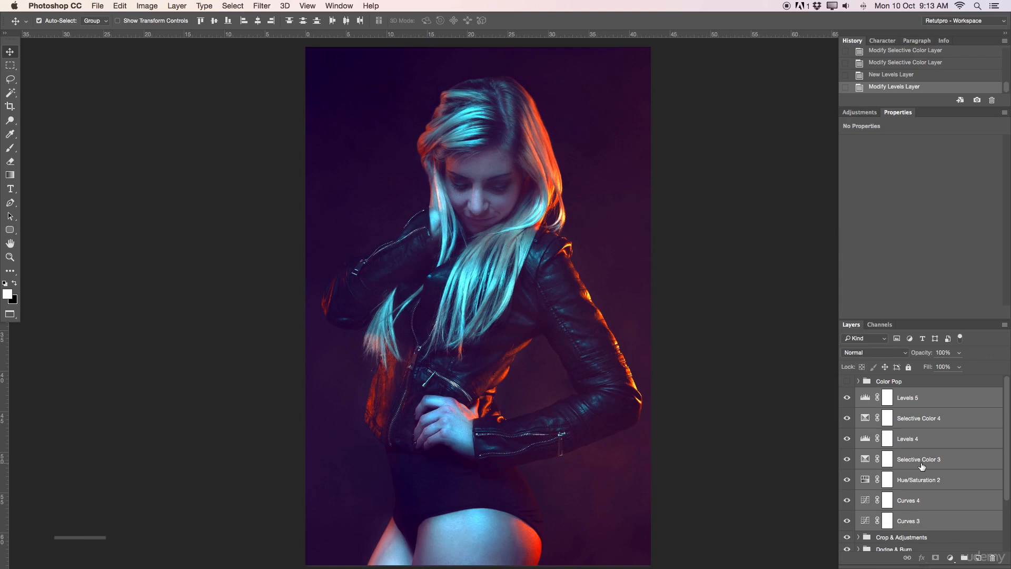
key(super+g)
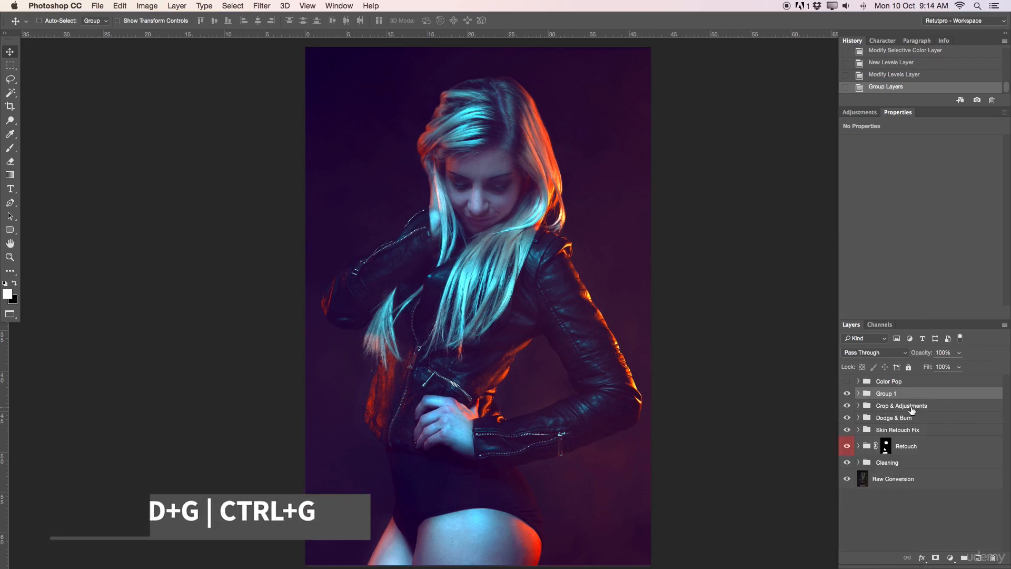
double_click(896, 393)
text(Color)
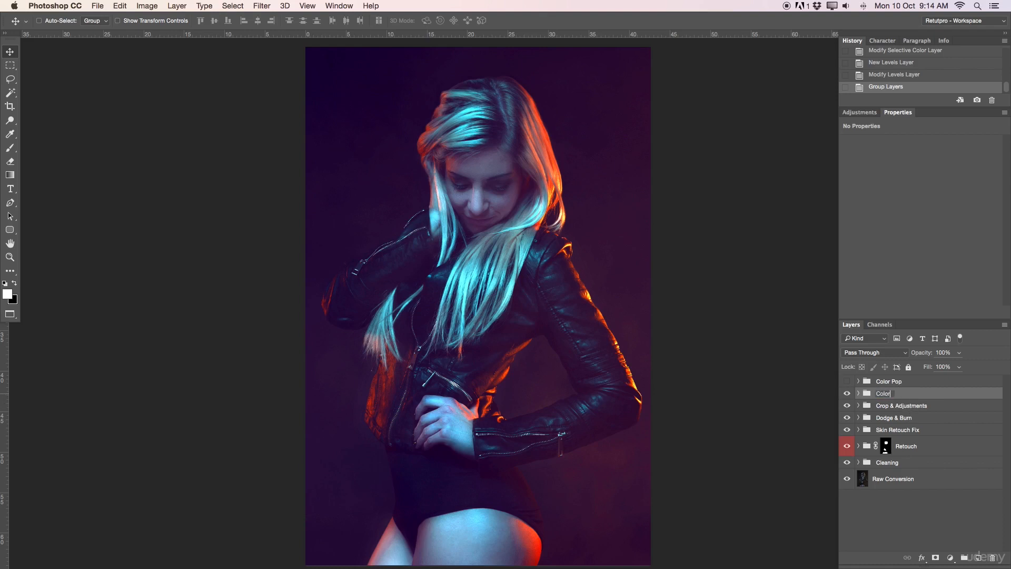
key(Return)
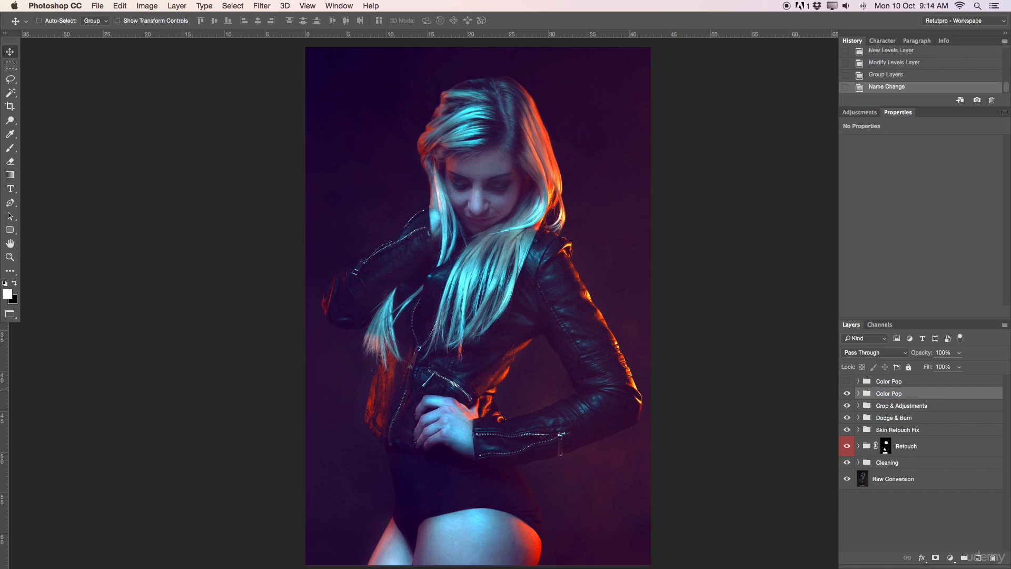
Compare the image under the new and the older Color Pop groups, and expand the new group to show its layers
key(super+bracketleft)
key(super+z)
click(848, 393)
click(849, 382)
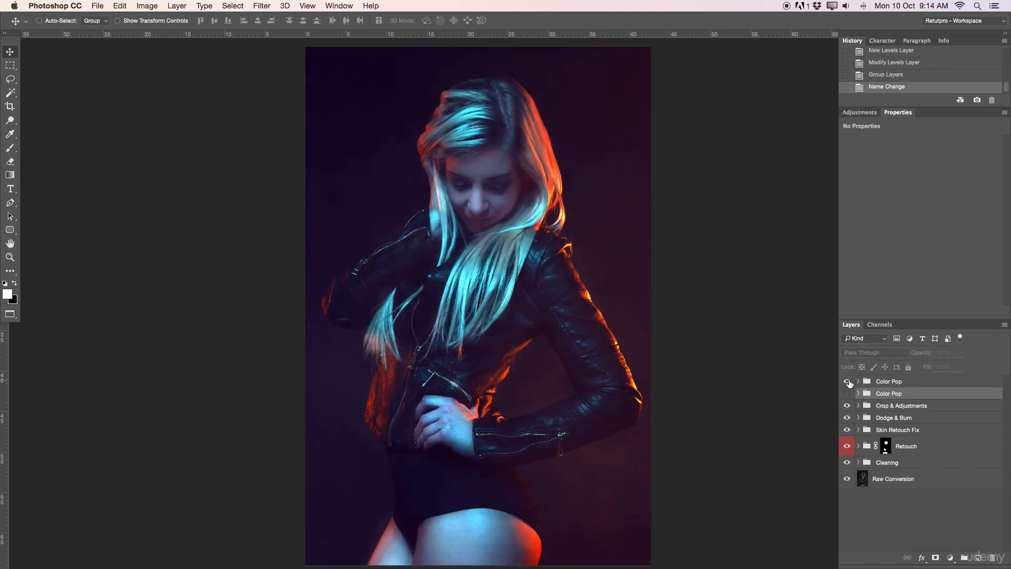
click(847, 382)
click(847, 392)
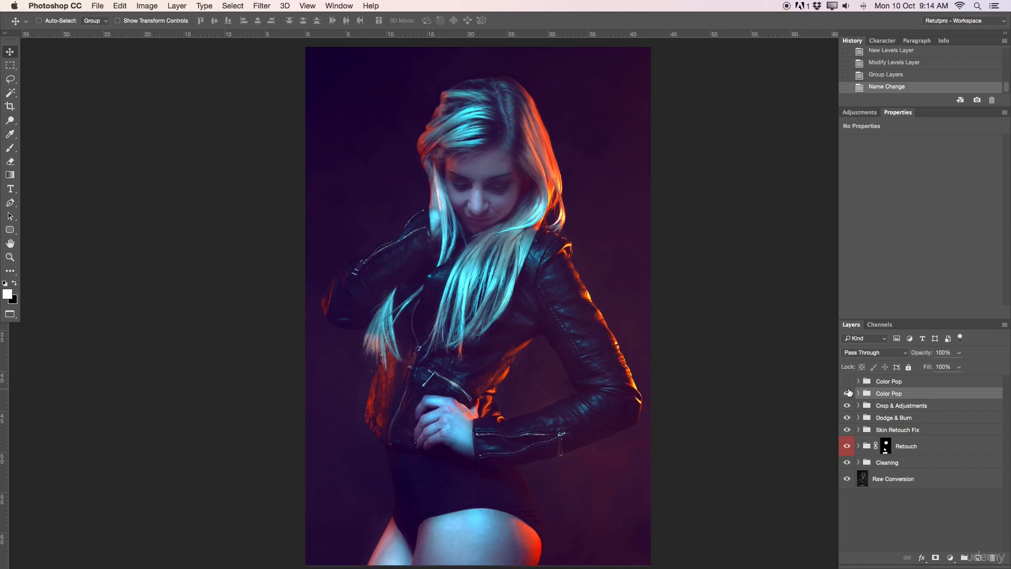
click(848, 392)
click(848, 392)
click(859, 394)
click(849, 392)
click(848, 392)
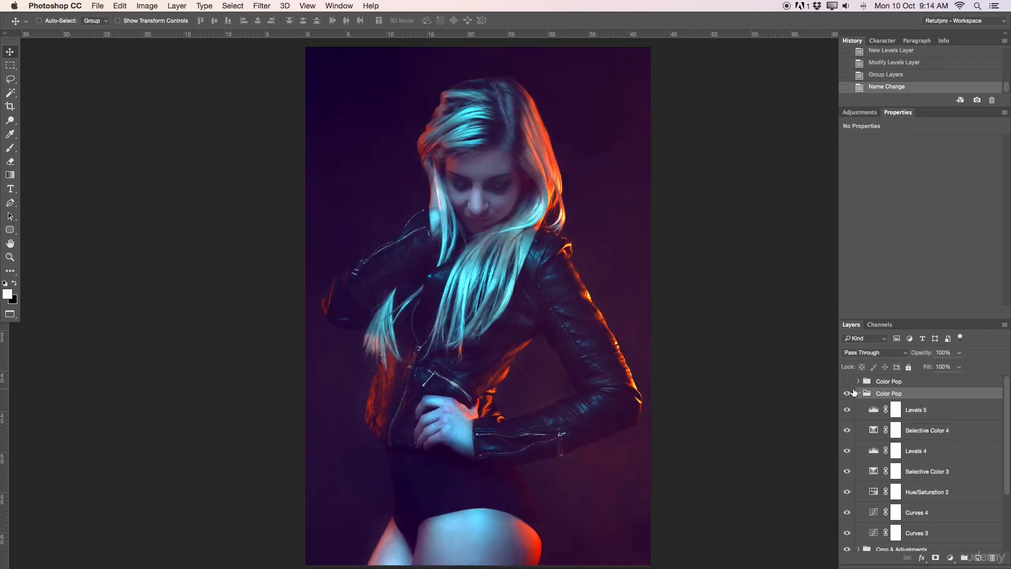
Refine the Blacks of Selective Color 4 to Cyan -5%, Magenta -2% and Black -1%
click(874, 430)
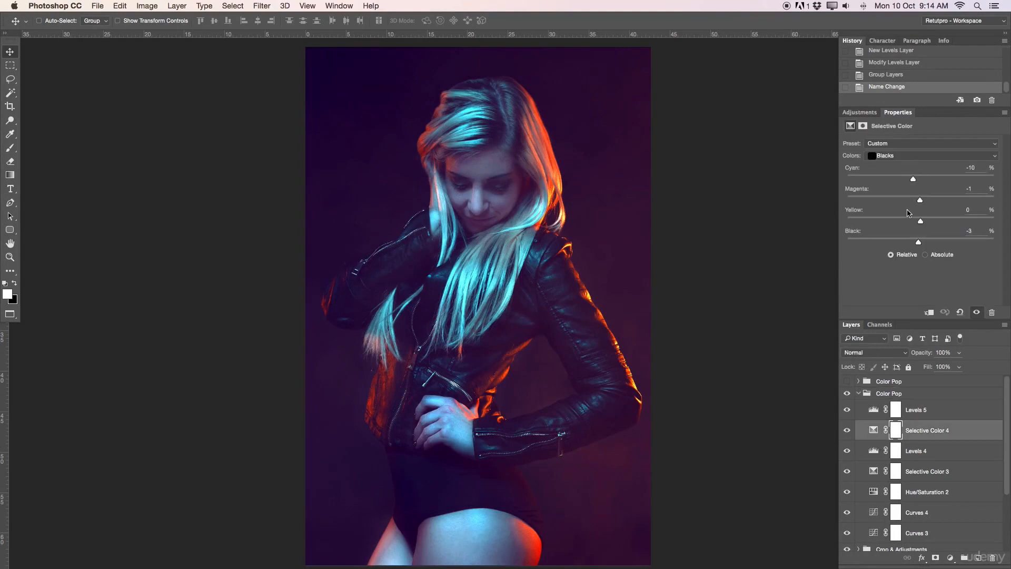
drag(919, 243, 920, 244)
drag(920, 200, 917, 183)
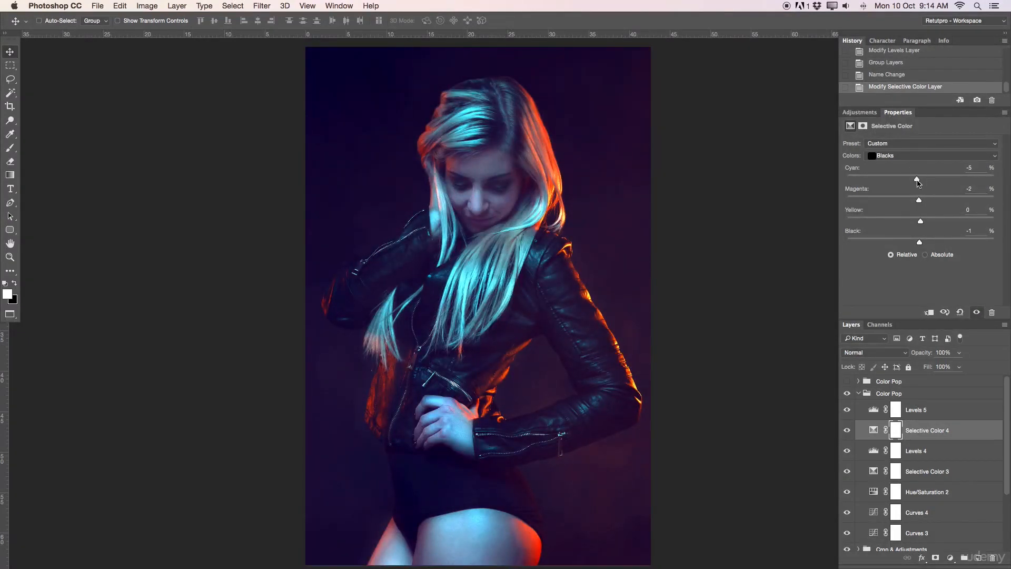